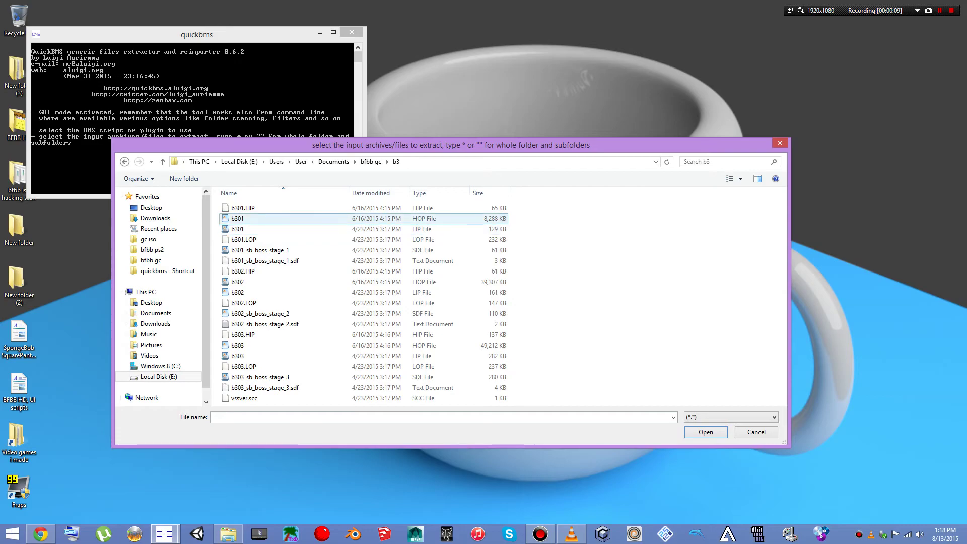
Extract the b301 HOP archive into New folder on the desktop and close the finished extraction
{"action": "key", "text": "Return"}
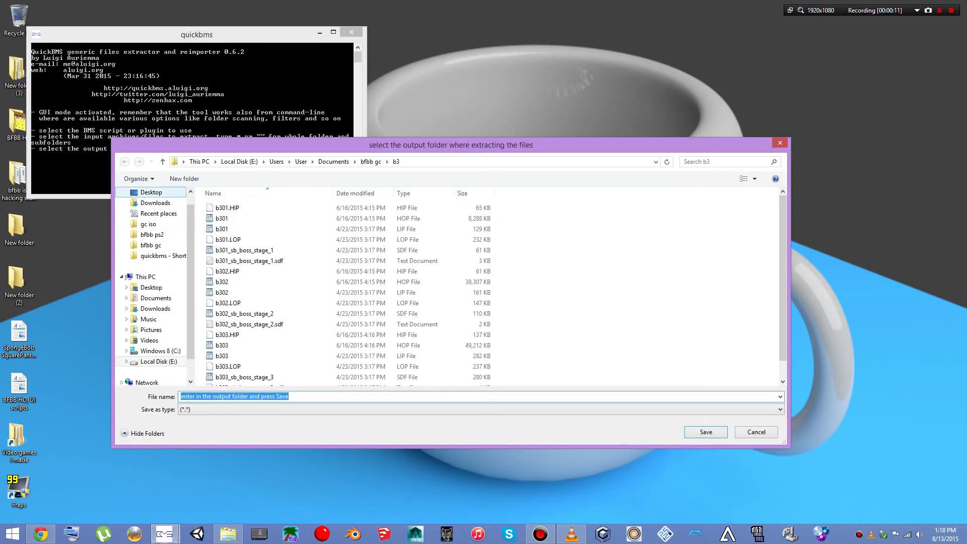
{"action": "left_click", "coordinate": [151, 192]}
{"action": "key", "text": "Return"}
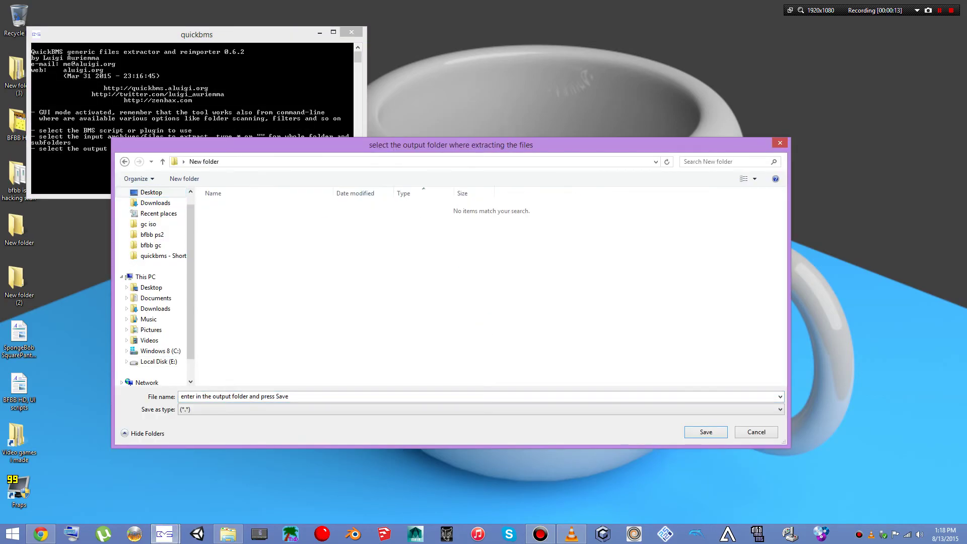
{"action": "key", "text": "Return"}
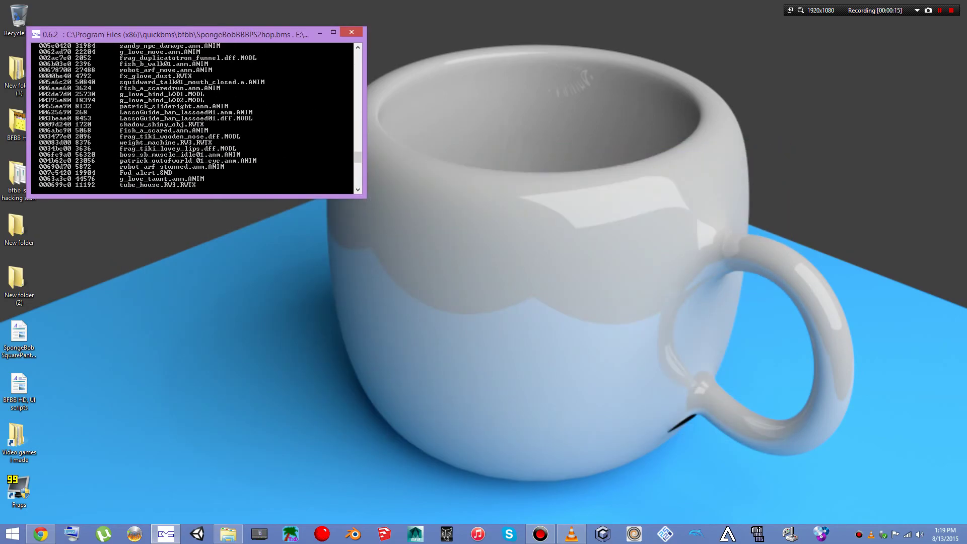
{"action": "key", "text": "Return"}
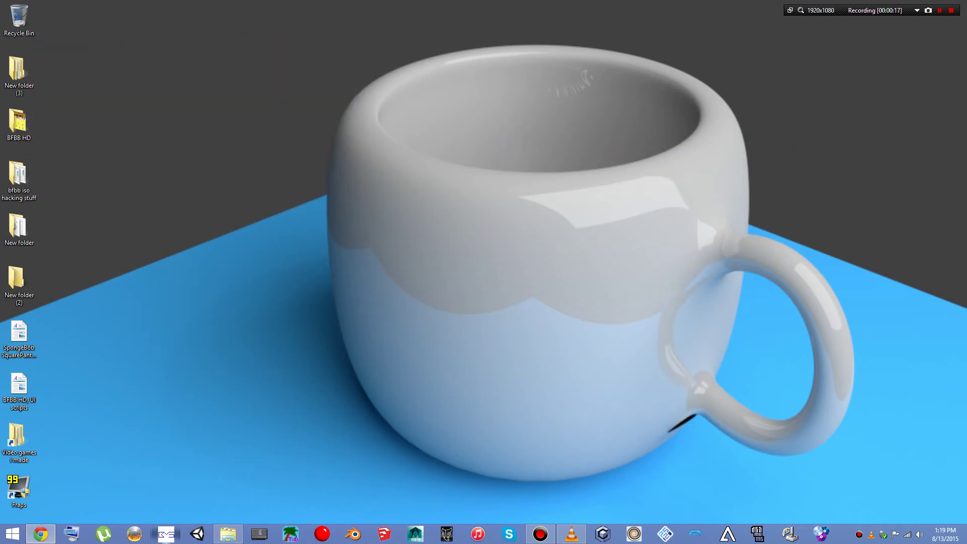
Start a new QuickBMS extraction with the SpongeBobBBBPS2hop.bms script from the quickbms bfbb folder
{"action": "left_click", "coordinate": [167, 534]}
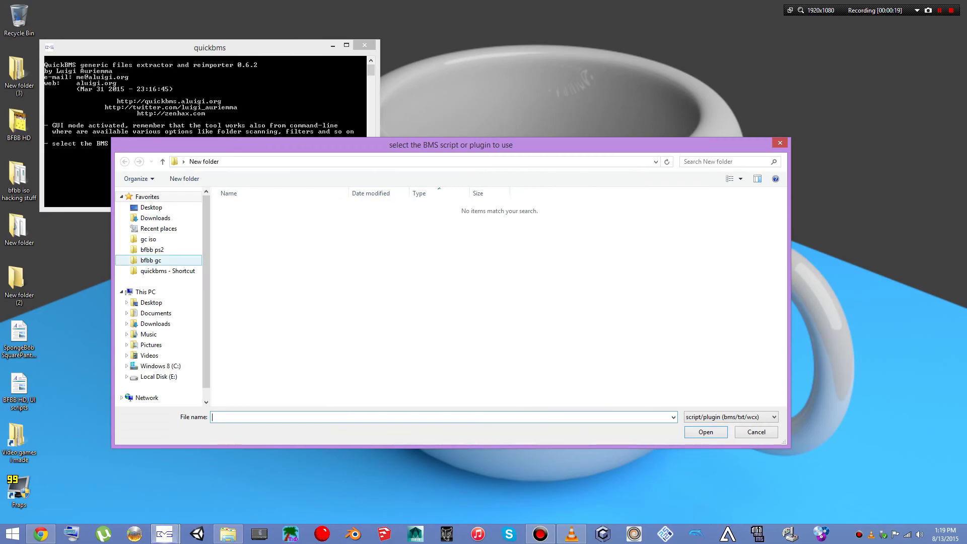
{"action": "left_click", "coordinate": [150, 260]}
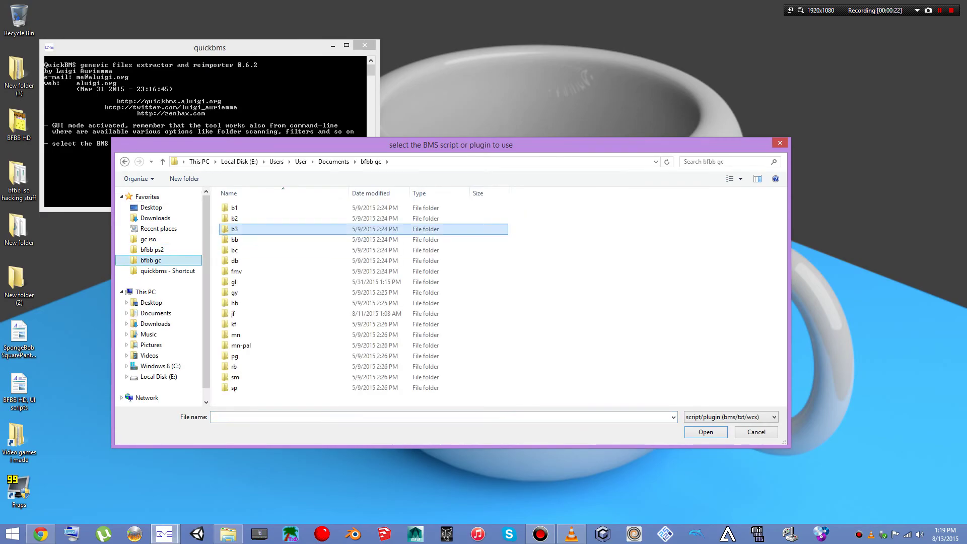
{"action": "double_click", "coordinate": [234, 228]}
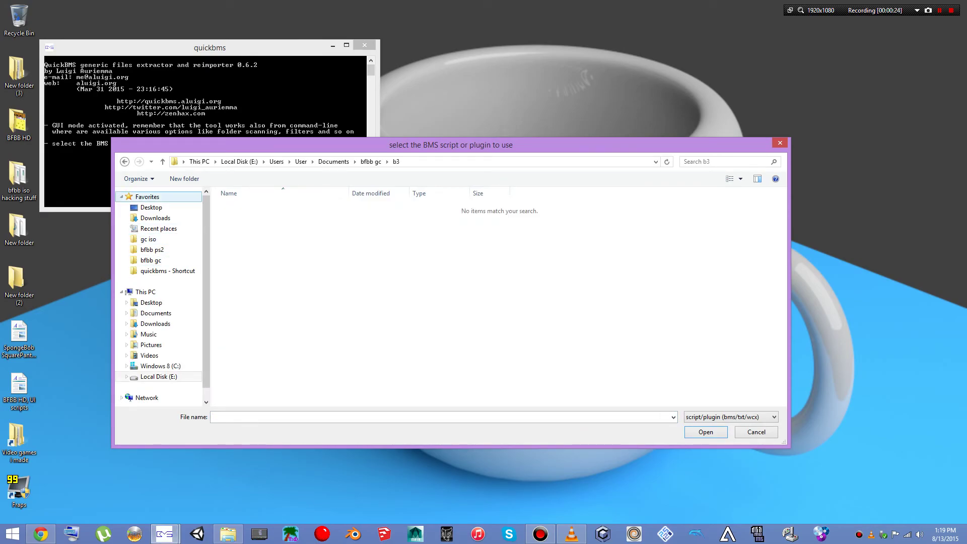
{"action": "left_click", "coordinate": [166, 271]}
{"action": "double_click", "coordinate": [236, 208]}
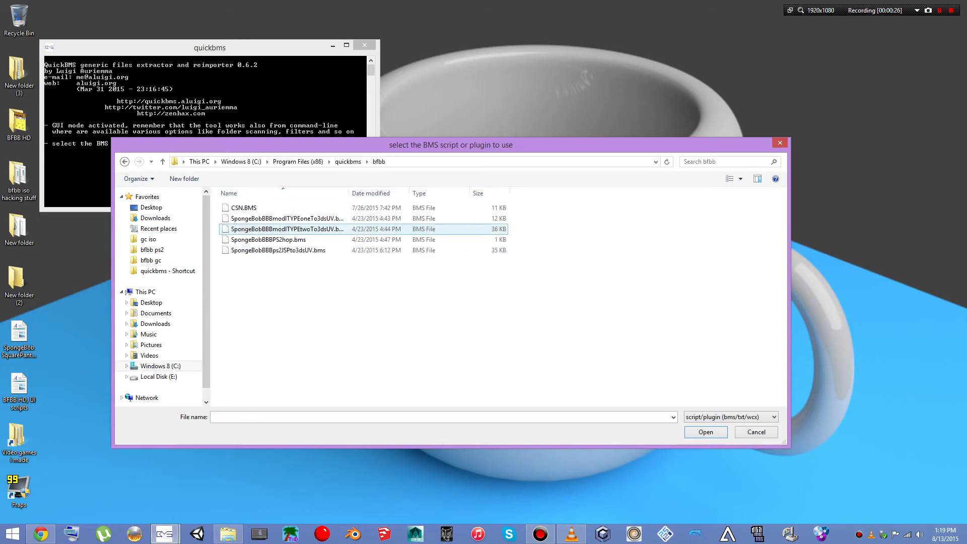
{"action": "double_click", "coordinate": [275, 242]}
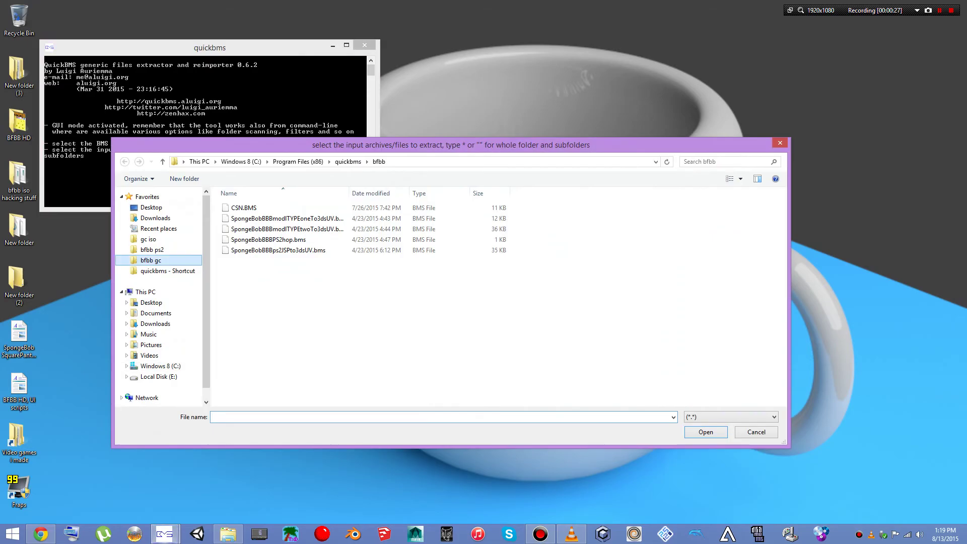
Choose the b303 HOP file in the b3 folder of bfbb gc as the input archive
{"action": "left_click", "coordinate": [151, 260]}
{"action": "double_click", "coordinate": [234, 228]}
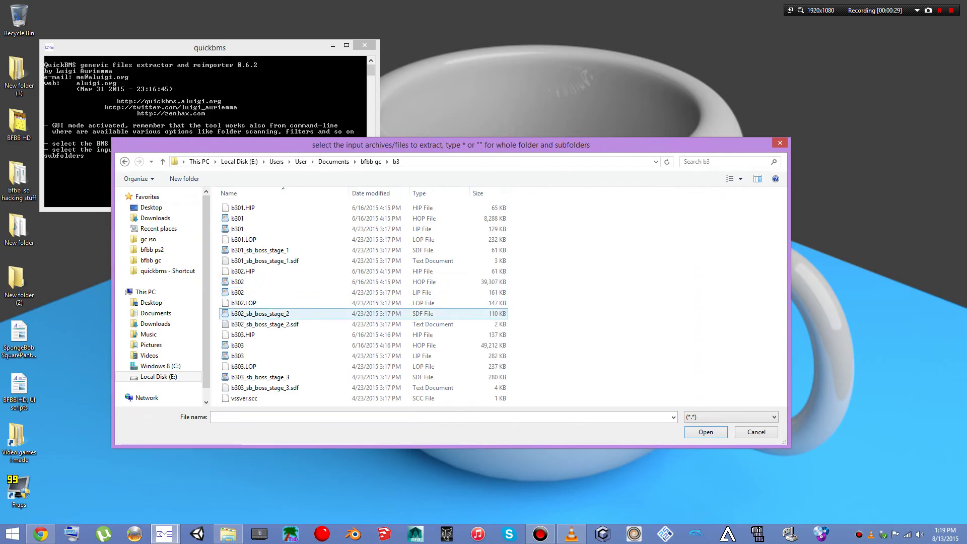
{"action": "left_click", "coordinate": [237, 345]}
{"action": "key", "text": "Return"}
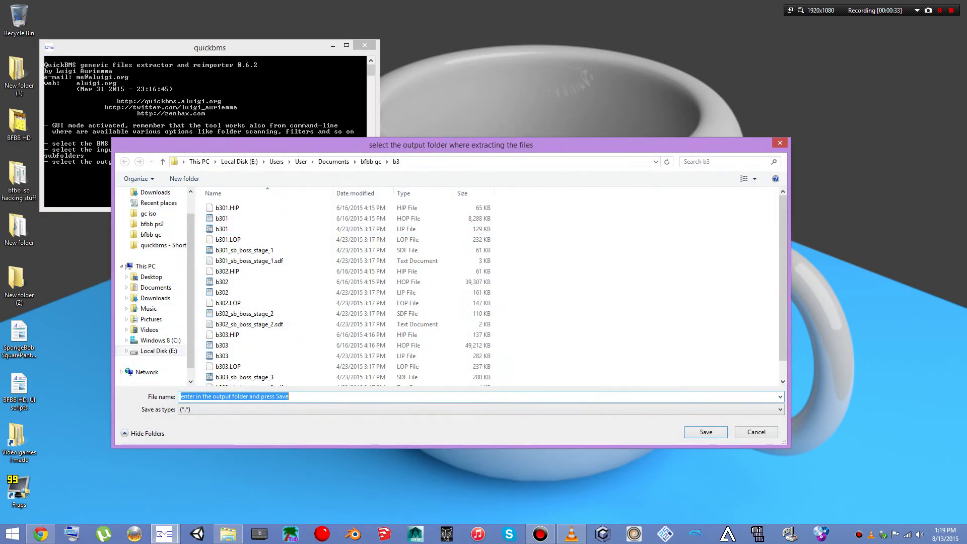
Extract the archive into New folder (2) on the desktop and close the finished extraction
{"action": "scroll", "coordinate": [151, 277], "scroll_direction": "up", "scroll_amount": 2}
{"action": "left_click", "coordinate": [152, 207]}
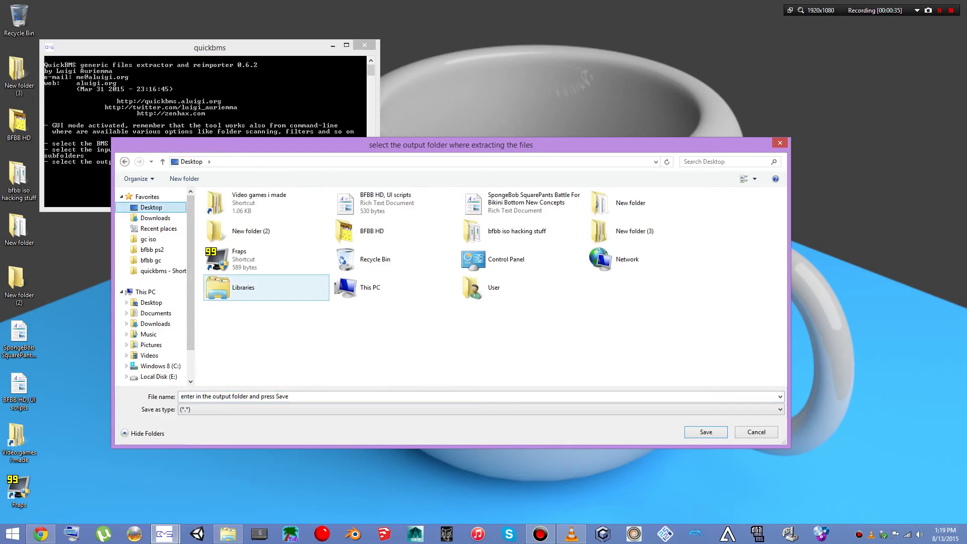
{"action": "double_click", "coordinate": [247, 231]}
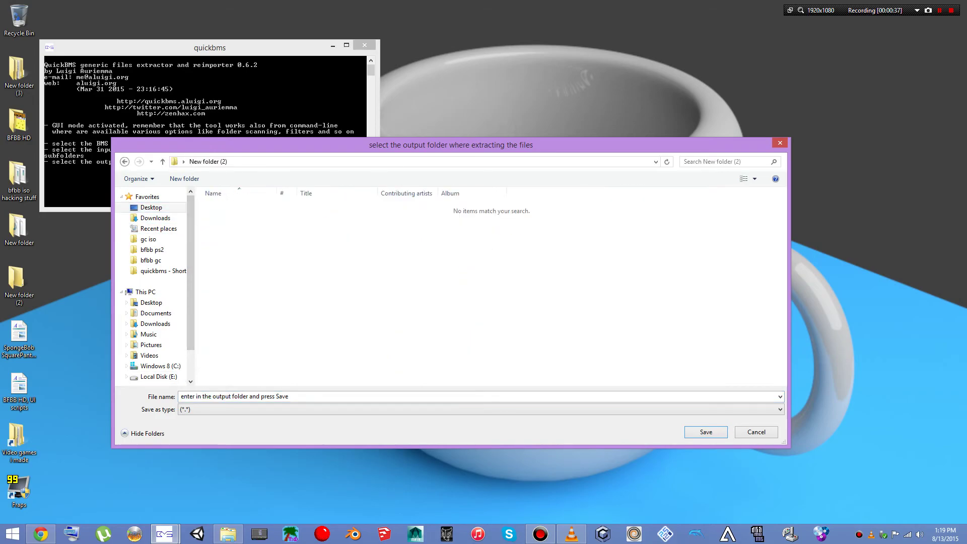
{"action": "key", "text": "Return"}
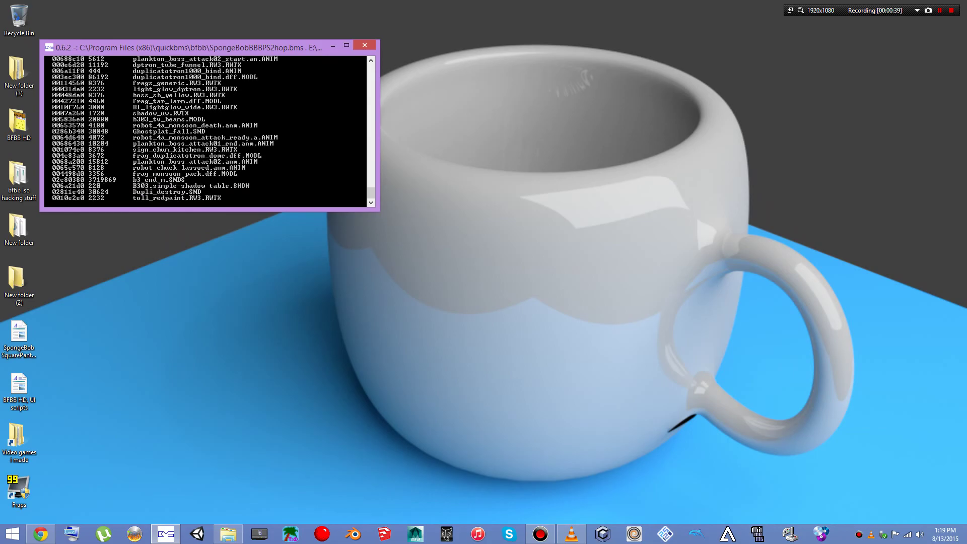
{"action": "key", "text": "Return"}
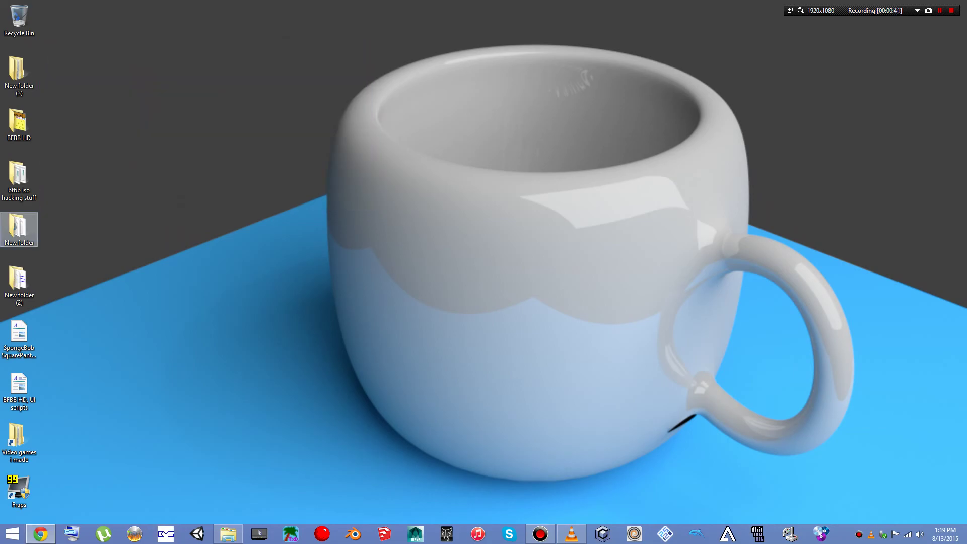
In the desktop's New folder, sort the files by type and delete everything listed before the dumbell models
{"action": "key", "text": "Return"}
{"action": "left_click_drag", "start_coordinate": [695, 57], "coordinate": [245, 96]}
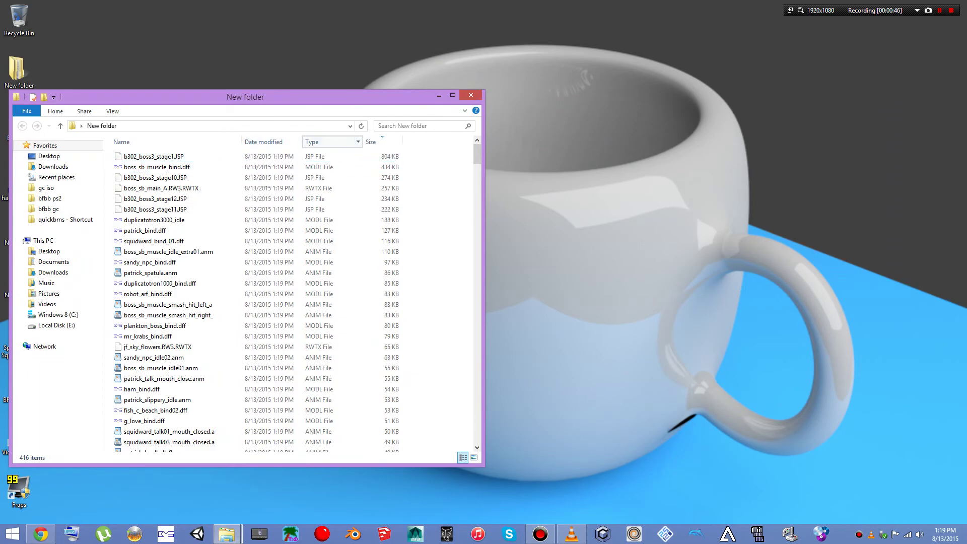
{"action": "left_click", "coordinate": [325, 142]}
{"action": "left_click_drag", "start_coordinate": [108, 153], "coordinate": [107, 448]}
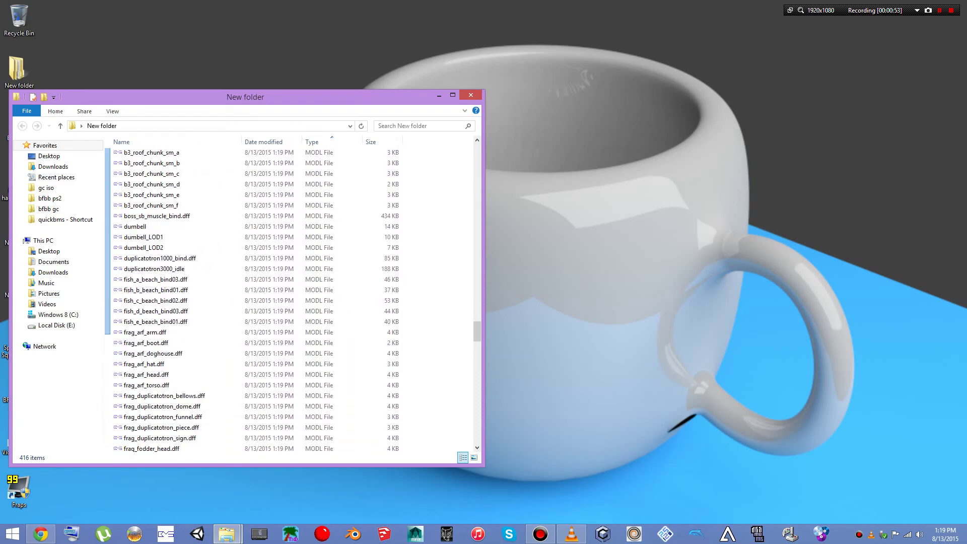
{"action": "left_click_drag", "start_coordinate": [107, 336], "coordinate": [108, 221]}
{"action": "right_click", "coordinate": [128, 197]}
{"action": "left_click", "coordinate": [156, 344]}
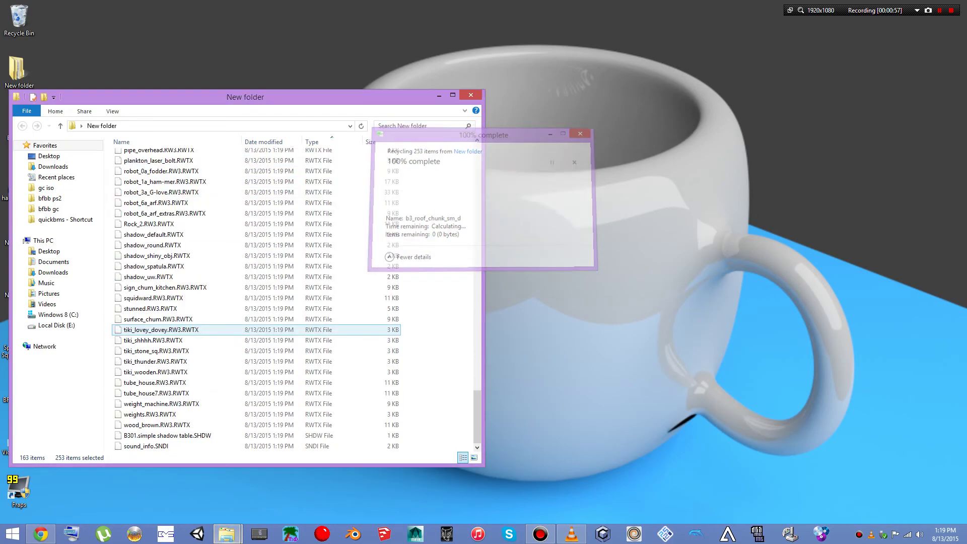
Delete every file listed after dumbell_LOD2, keeping only the three dumbell models in New folder
{"action": "scroll", "coordinate": [201, 302], "scroll_direction": "up", "scroll_amount": 9}
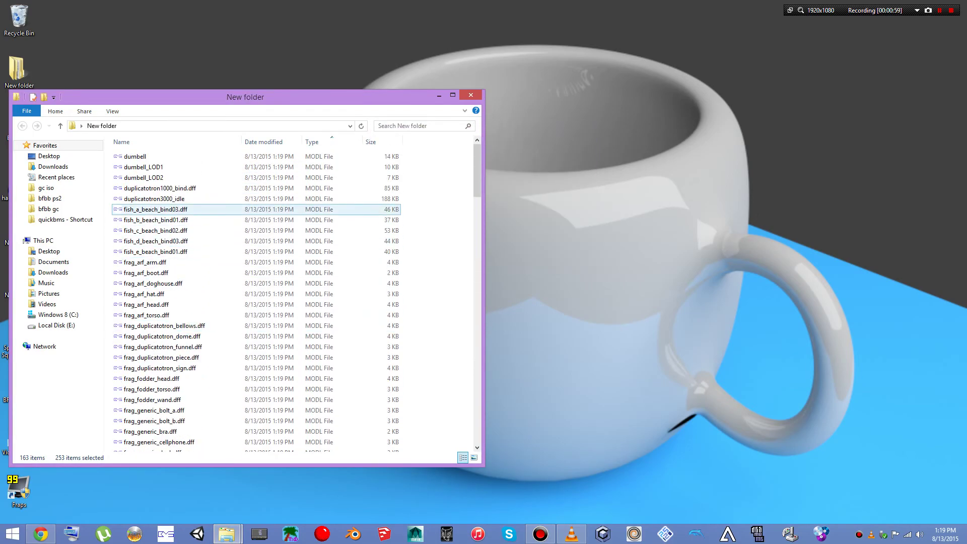
{"action": "left_click_drag", "start_coordinate": [428, 188], "coordinate": [353, 451]}
{"action": "right_click", "coordinate": [174, 230]}
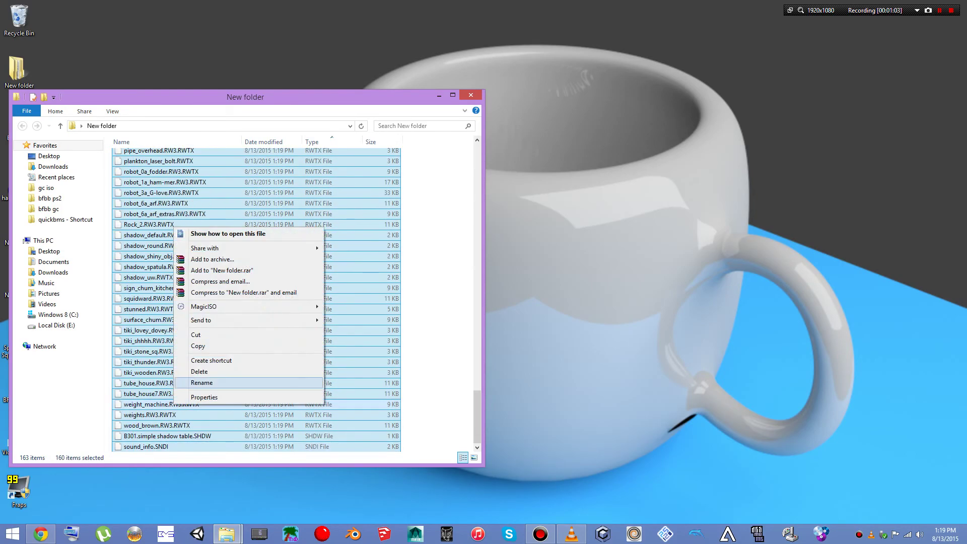
{"action": "left_click", "coordinate": [202, 372]}
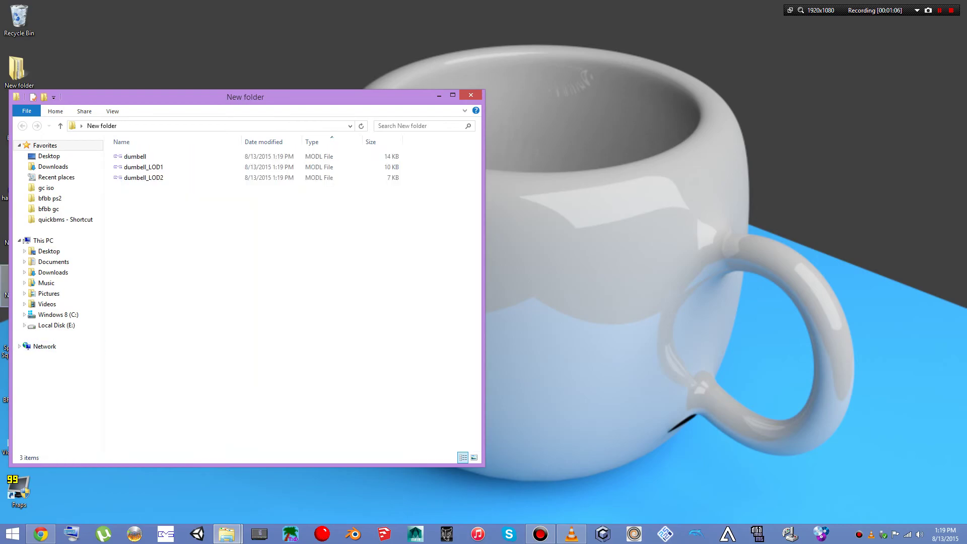
Arrange the New folder and New folder (2) windows side by side
{"action": "key", "text": "alt+Tab"}
{"action": "left_click_drag", "start_coordinate": [259, 92], "coordinate": [780, 97]}
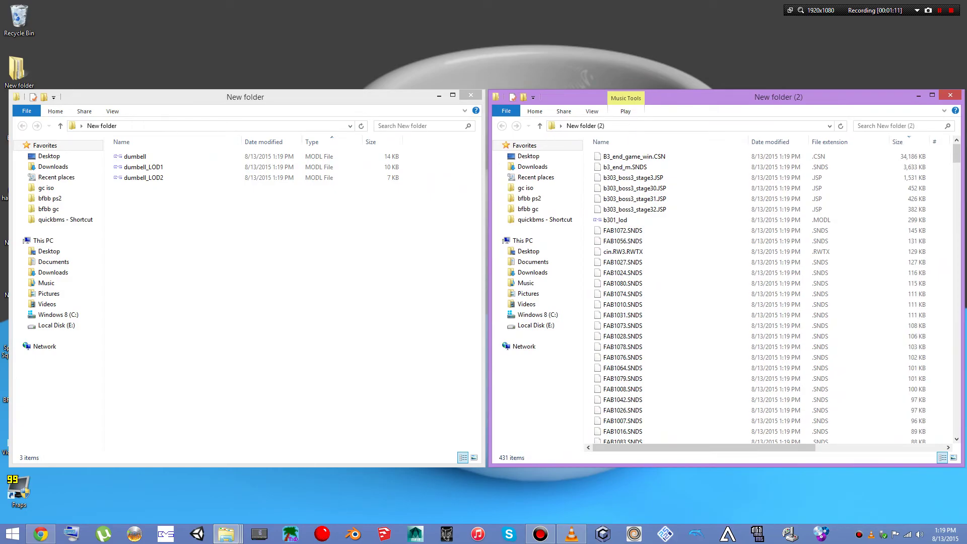
{"action": "left_click_drag", "start_coordinate": [302, 97], "coordinate": [298, 94]}
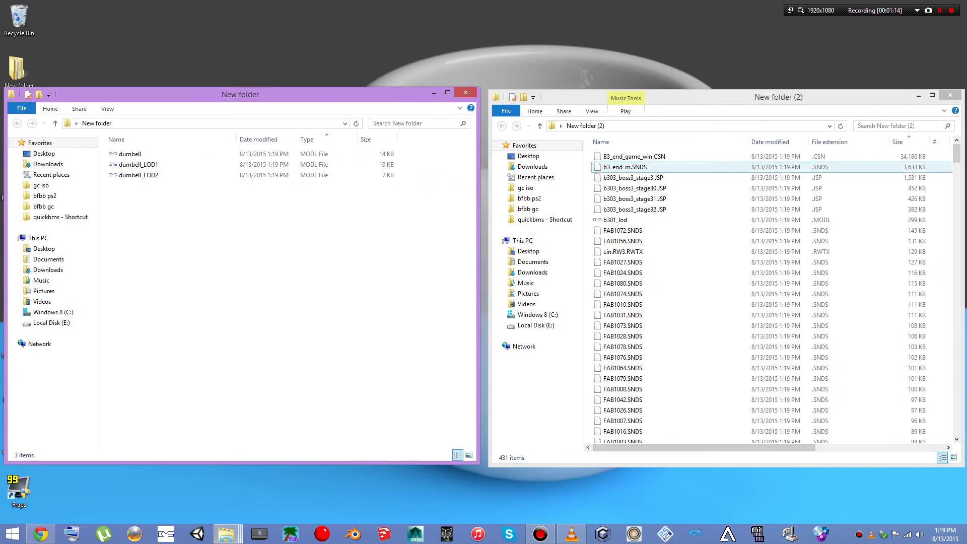
{"action": "left_click_drag", "start_coordinate": [705, 97], "coordinate": [701, 96]}
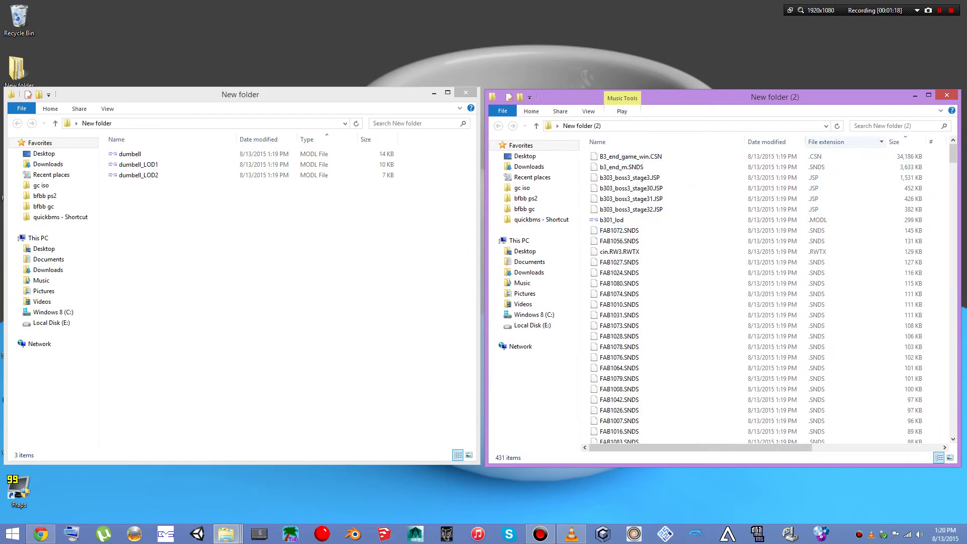
Sort New folder (2) by file extension and delete all files before the MODL group, through b303_boss3_stage3 Material Map.MAPR
{"action": "left_click", "coordinate": [826, 142]}
{"action": "left_click", "coordinate": [630, 157]}
{"action": "scroll", "coordinate": [705, 252], "scroll_direction": "down", "scroll_amount": 10}
{"action": "scroll", "coordinate": [765, 297], "scroll_direction": "down", "scroll_amount": 10}
{"action": "left_click", "coordinate": [634, 193], "text": "shift"}
{"action": "scroll", "coordinate": [765, 297], "scroll_direction": "down", "scroll_amount": 5}
{"action": "scroll", "coordinate": [765, 297], "scroll_direction": "up", "scroll_amount": 10}
{"action": "left_click", "coordinate": [652, 338], "text": "shift"}
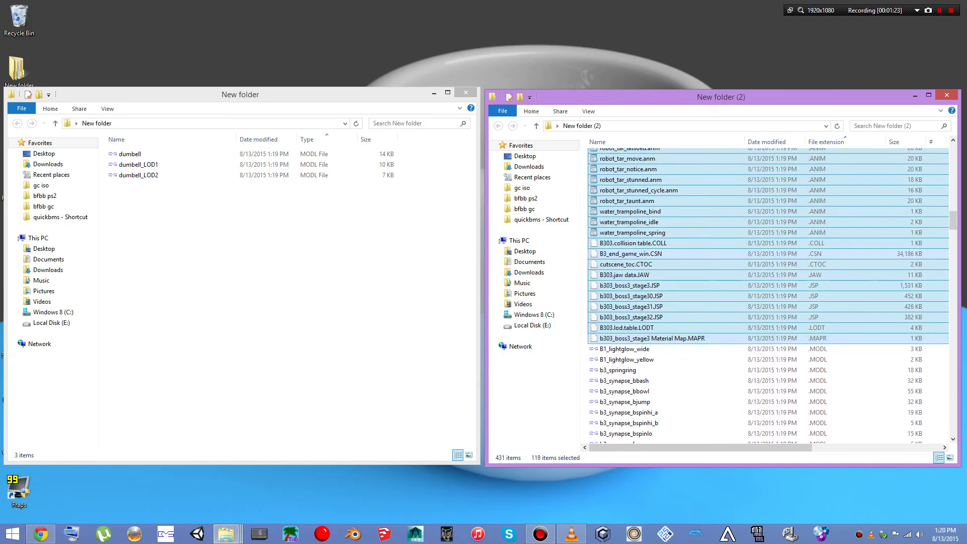
{"action": "right_click", "coordinate": [684, 310]}
{"action": "left_click", "coordinate": [713, 454]}
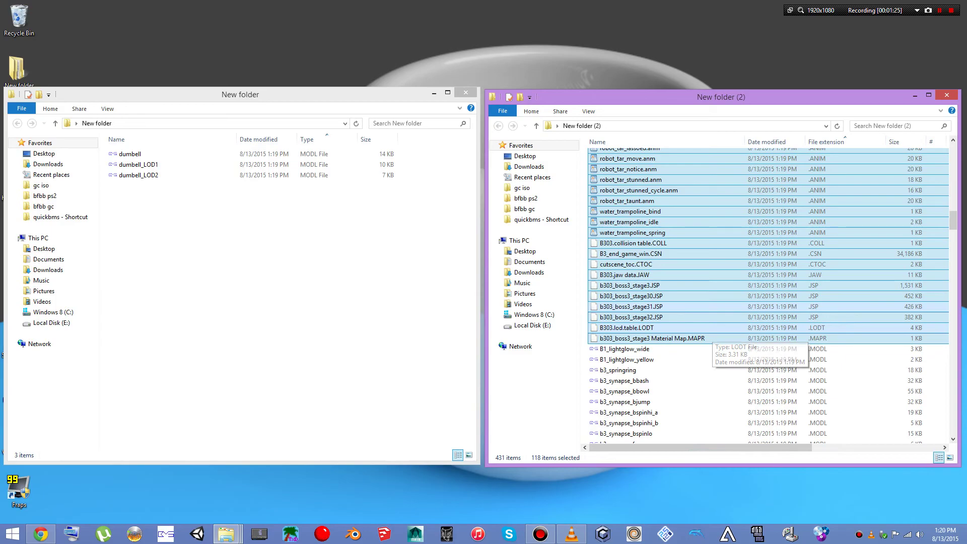
Delete all files after the MODL group, from B303.pipe info table.PIPT to the end of the list
{"action": "scroll", "coordinate": [705, 297], "scroll_direction": "down", "scroll_amount": 15}
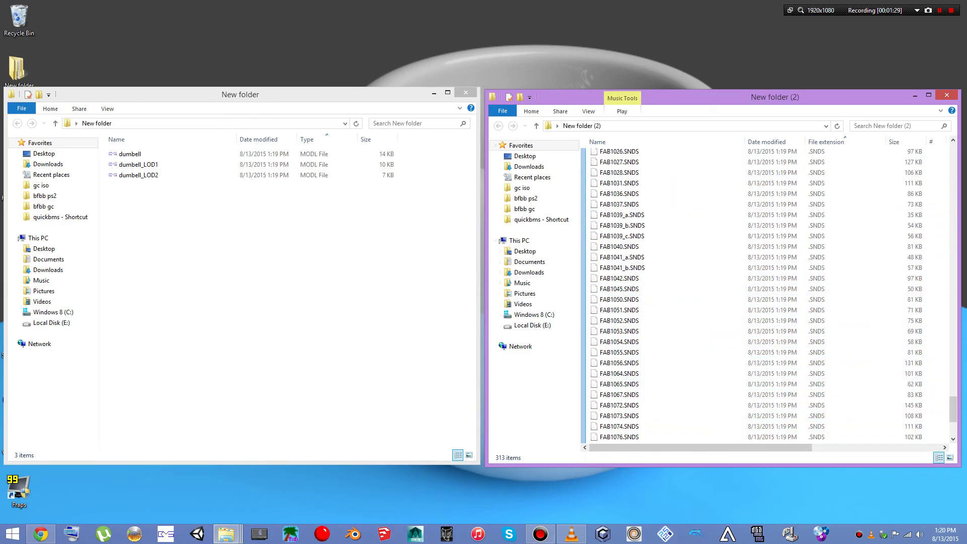
{"action": "scroll", "coordinate": [766, 297], "scroll_direction": "up", "scroll_amount": 20}
{"action": "scroll", "coordinate": [756, 298], "scroll_direction": "up", "scroll_amount": 20}
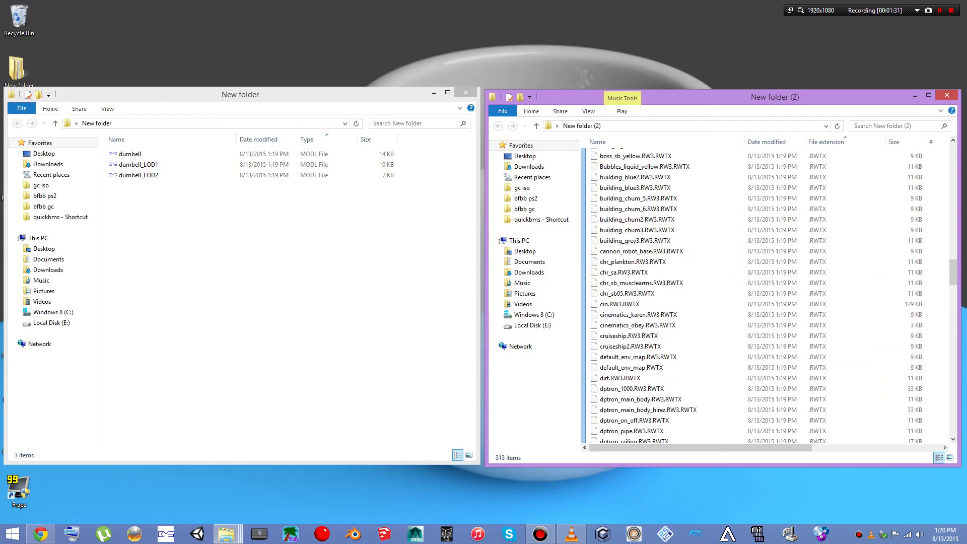
{"action": "left_click", "coordinate": [633, 438], "text": "shift"}
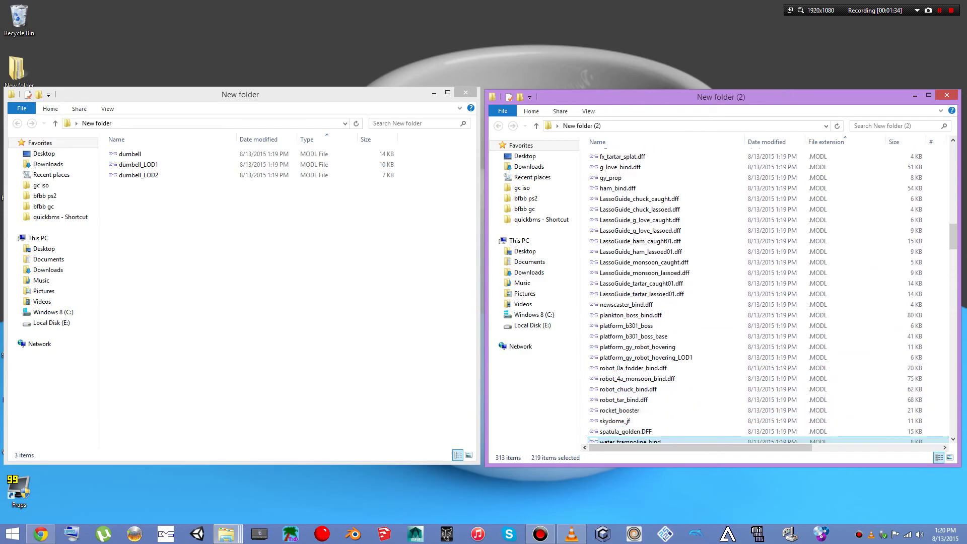
{"action": "scroll", "coordinate": [766, 297], "scroll_direction": "down", "scroll_amount": 10}
{"action": "left_click", "coordinate": [629, 168], "text": "shift"}
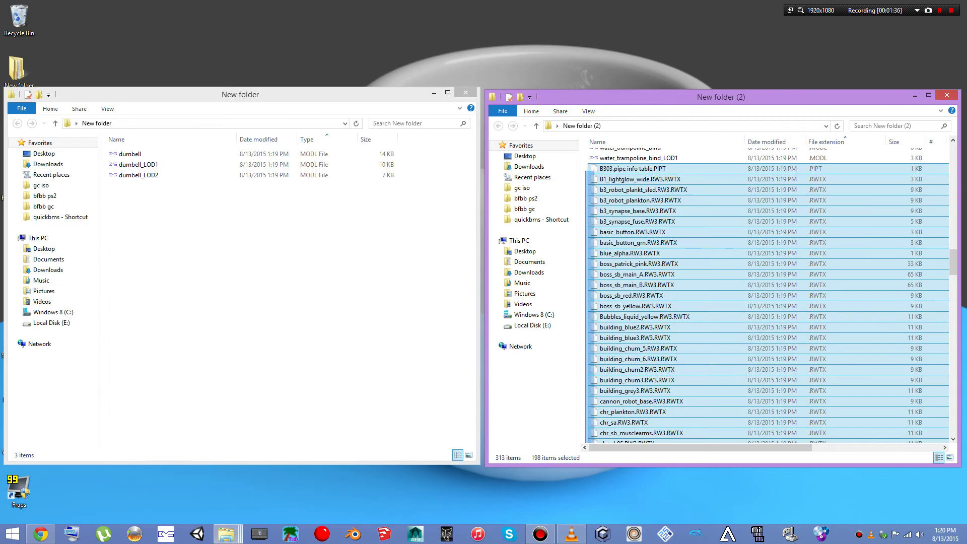
{"action": "right_click", "coordinate": [701, 265]}
{"action": "left_click", "coordinate": [725, 409]}
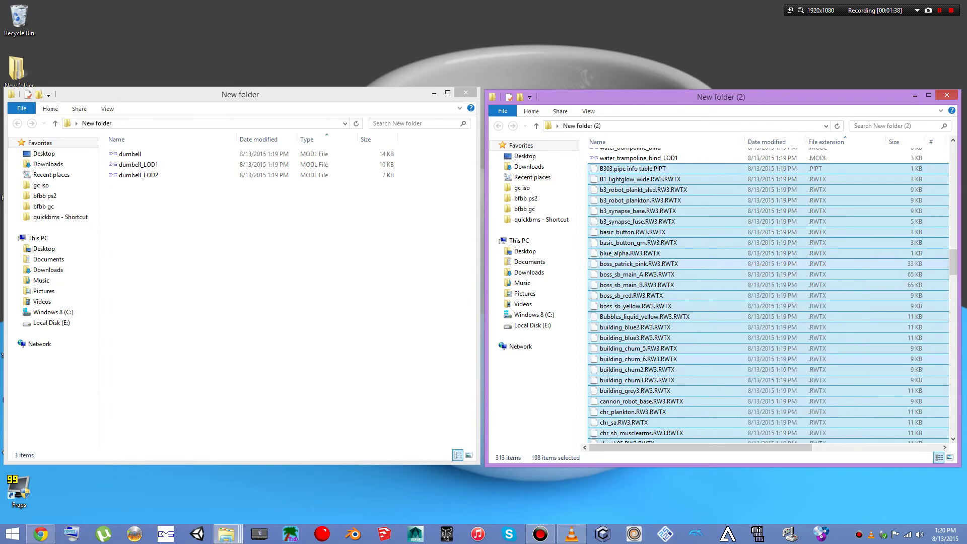
Sort the remaining MODL files by size and delete all the small models listed after gy_prop
{"action": "left_click", "coordinate": [894, 141]}
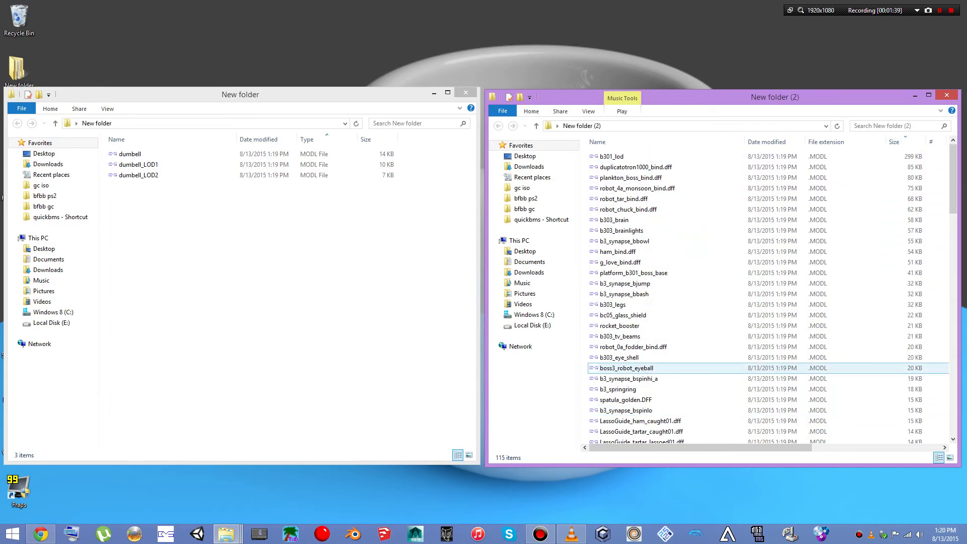
{"action": "left_click_drag", "start_coordinate": [585, 445], "coordinate": [586, 250]}
{"action": "right_click", "coordinate": [652, 288]}
{"action": "left_click", "coordinate": [675, 433]}
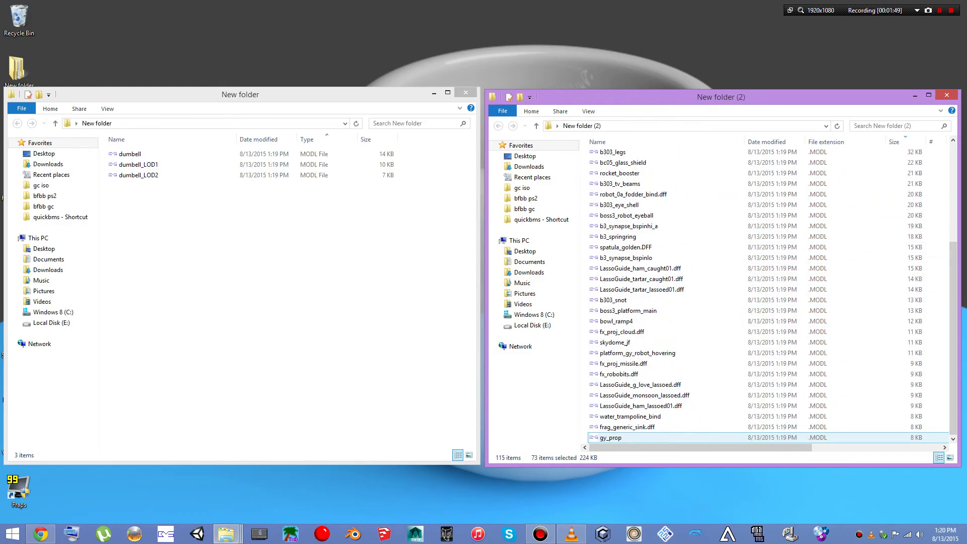
Sort New folder (2) by file extension again and move the b303_brain model out to the desktop
{"action": "left_click", "coordinate": [826, 141]}
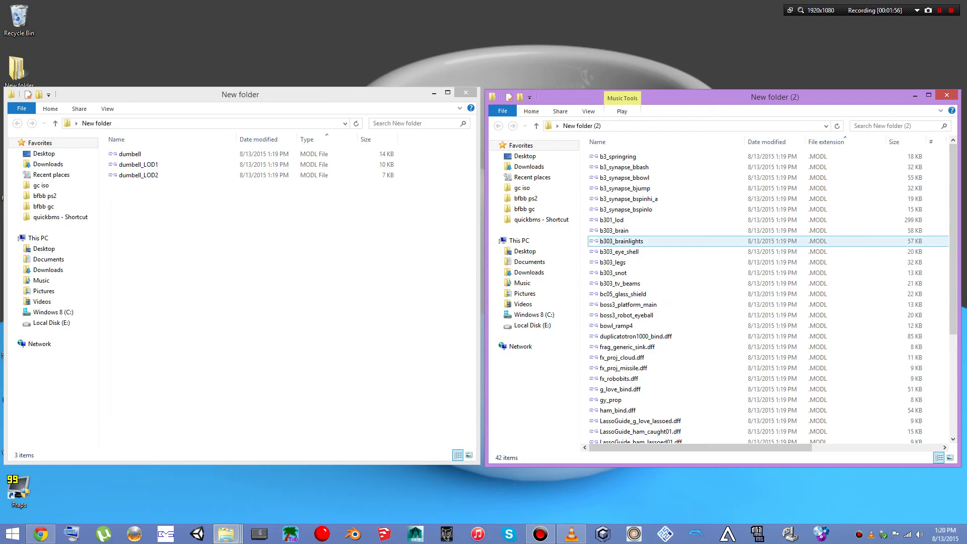
{"action": "left_click_drag", "start_coordinate": [615, 230], "coordinate": [433, 486]}
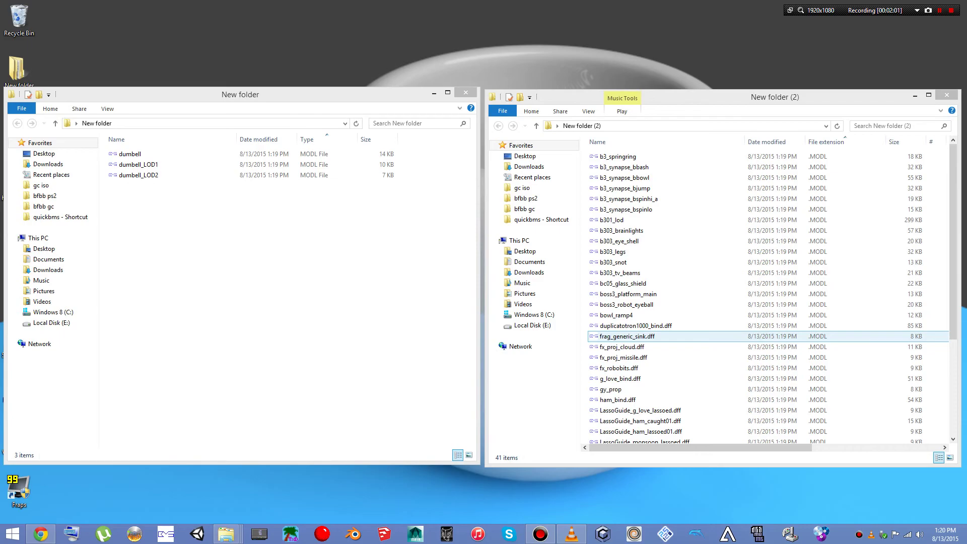
Move the rocket_booster and water_trampoline_bind models out of New folder (2) to the desktop
{"action": "left_click", "coordinate": [616, 315]}
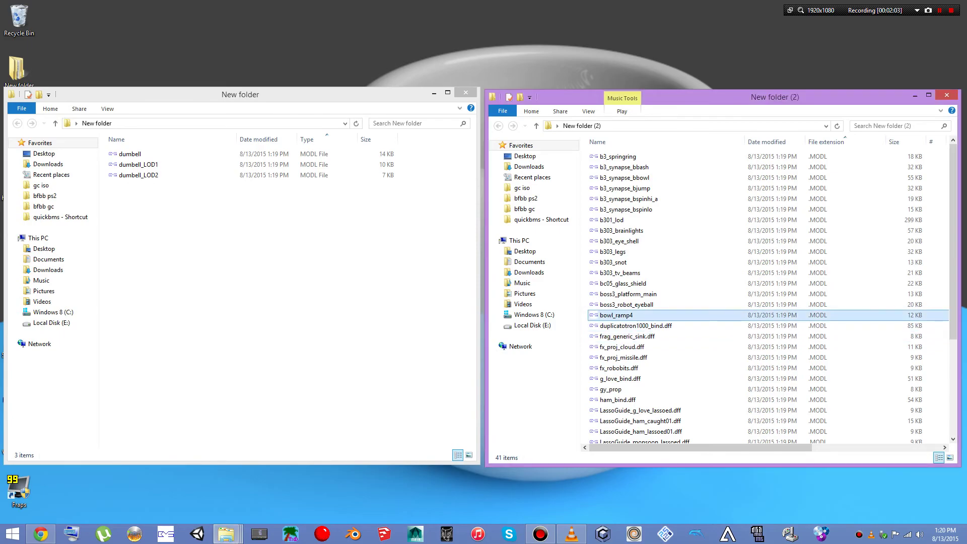
{"action": "scroll", "coordinate": [634, 366], "scroll_direction": "down", "scroll_amount": 4}
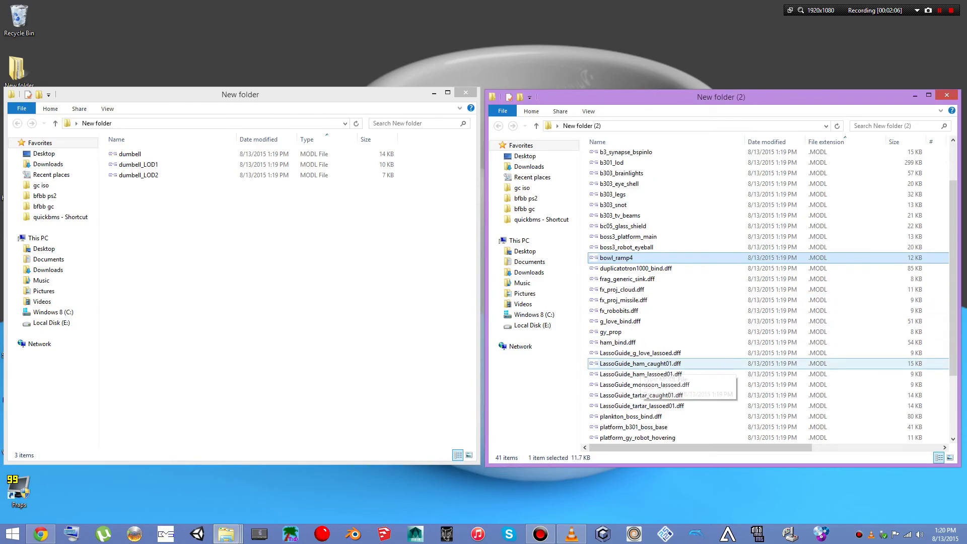
{"action": "scroll", "coordinate": [635, 364], "scroll_direction": "down", "scroll_amount": 1}
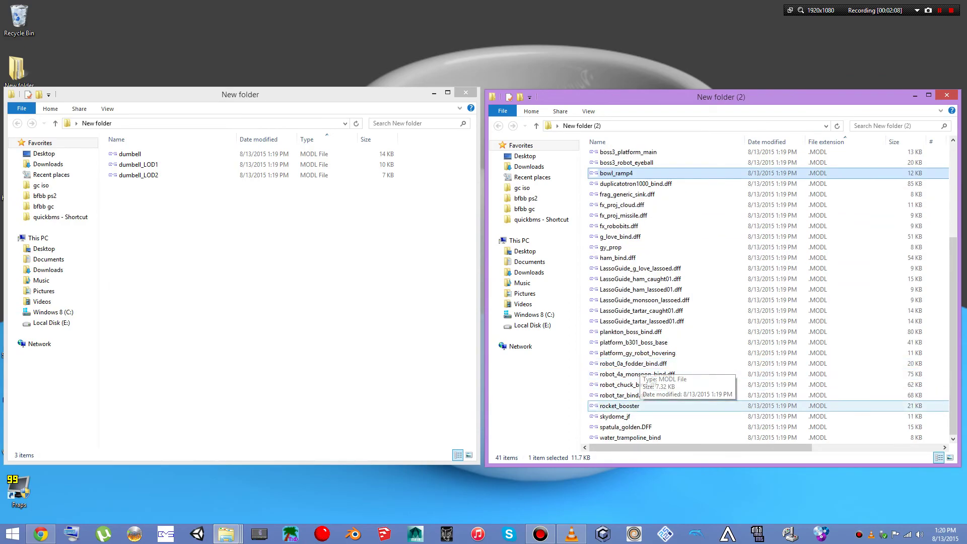
{"action": "left_click_drag", "start_coordinate": [624, 406], "coordinate": [481, 476]}
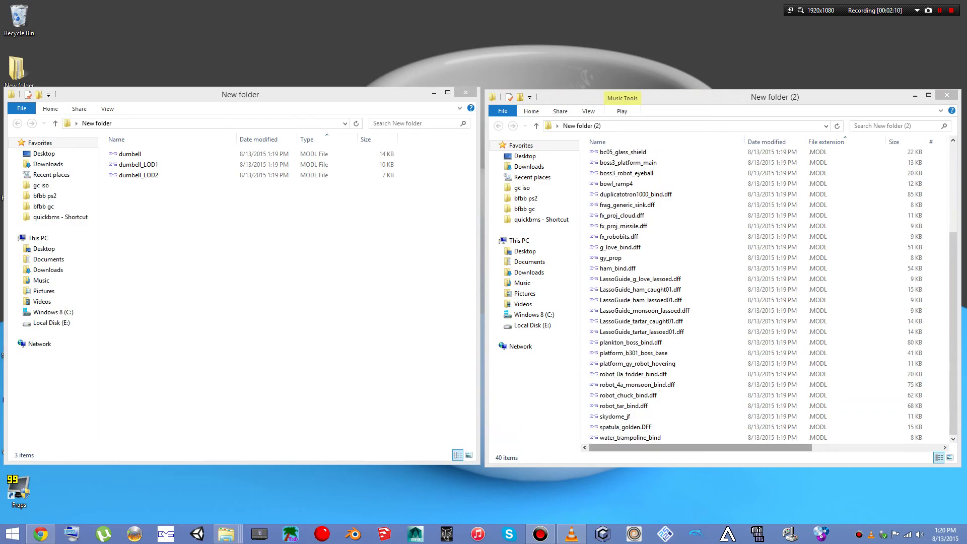
{"action": "left_click_drag", "start_coordinate": [630, 437], "coordinate": [516, 496]}
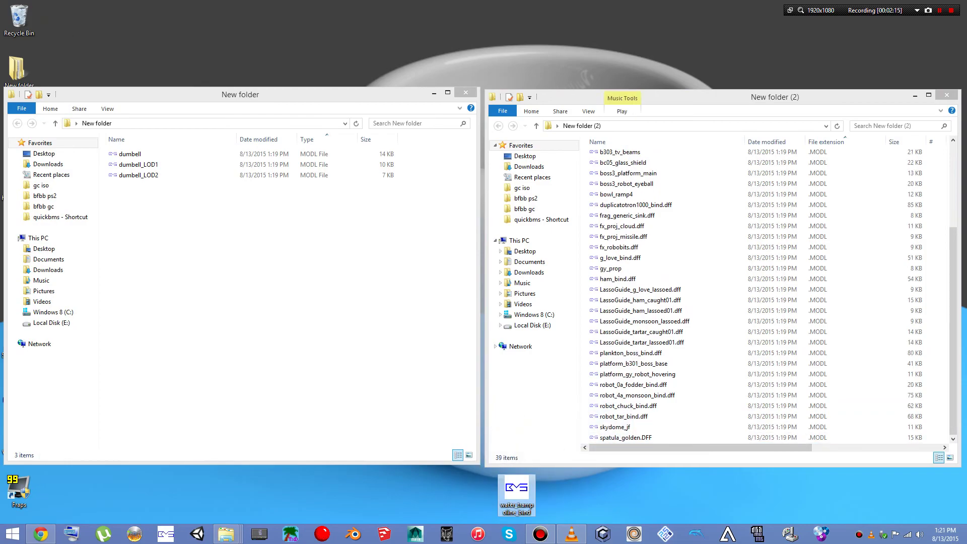
Delete all the remaining model files in New folder (2)
{"action": "left_click", "coordinate": [750, 241]}
{"action": "key", "text": "ctrl+a"}
{"action": "scroll", "coordinate": [750, 241], "scroll_direction": "up", "scroll_amount": 4}
{"action": "right_click", "coordinate": [750, 240]}
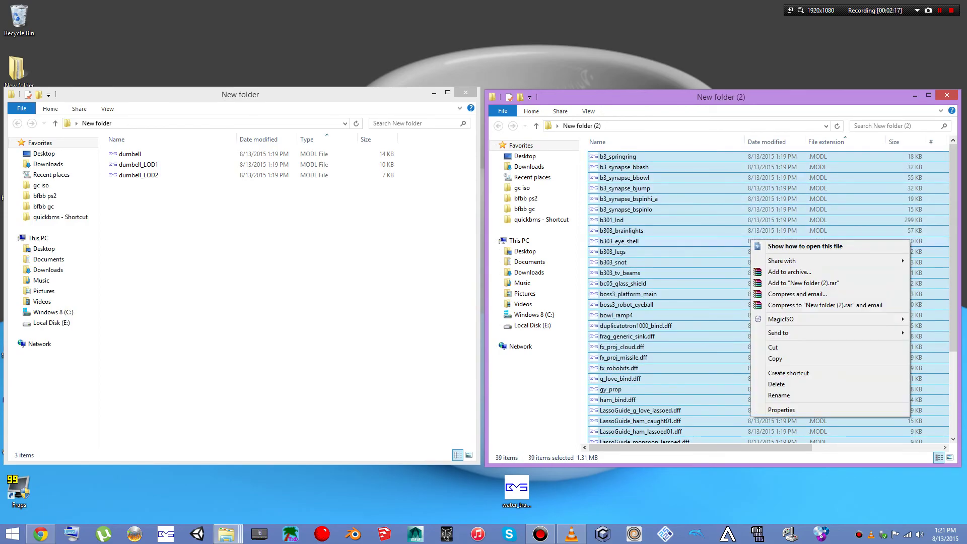
{"action": "left_click", "coordinate": [776, 383]}
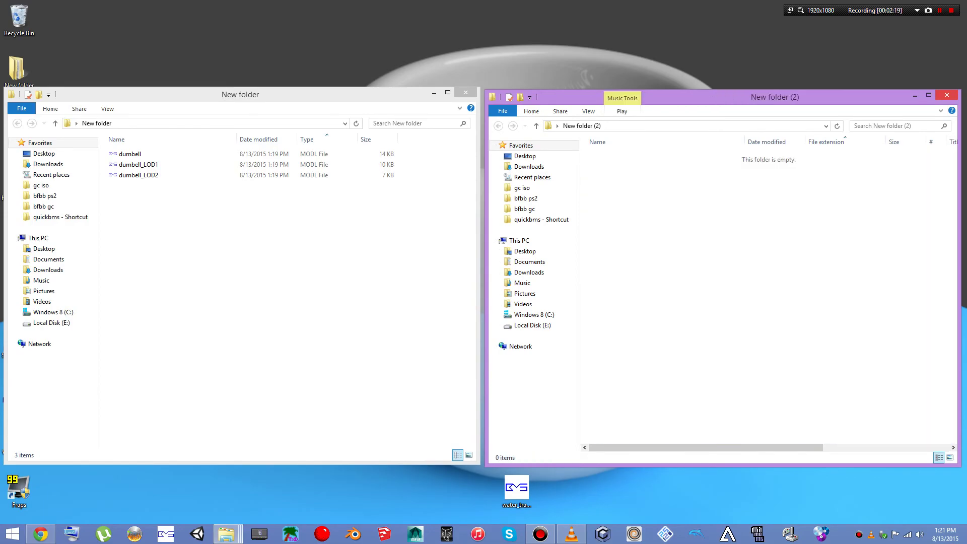
{"action": "key", "text": "alt+F4"}
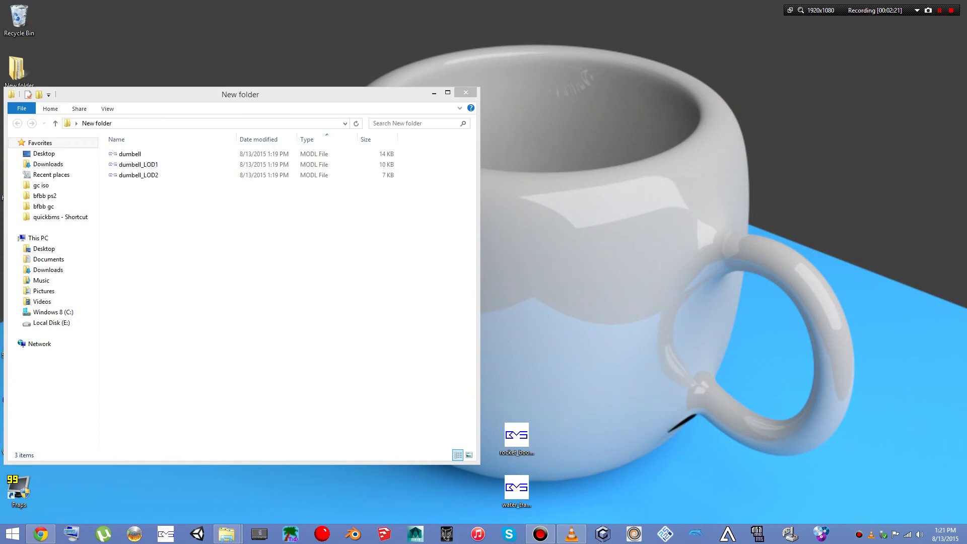
Move the three models set aside on the desktop back into New folder (2) and sort both folders by size
{"action": "left_click_drag", "start_coordinate": [587, 494], "coordinate": [393, 335]}
{"action": "mouse_move", "coordinate": [531, 444]}
{"action": "left_mouse_down"}
{"action": "mouse_move", "coordinate": [446, 348]}
{"action": "mouse_move", "coordinate": [579, 438]}
{"action": "mouse_move", "coordinate": [547, 445]}
{"action": "left_mouse_up"}
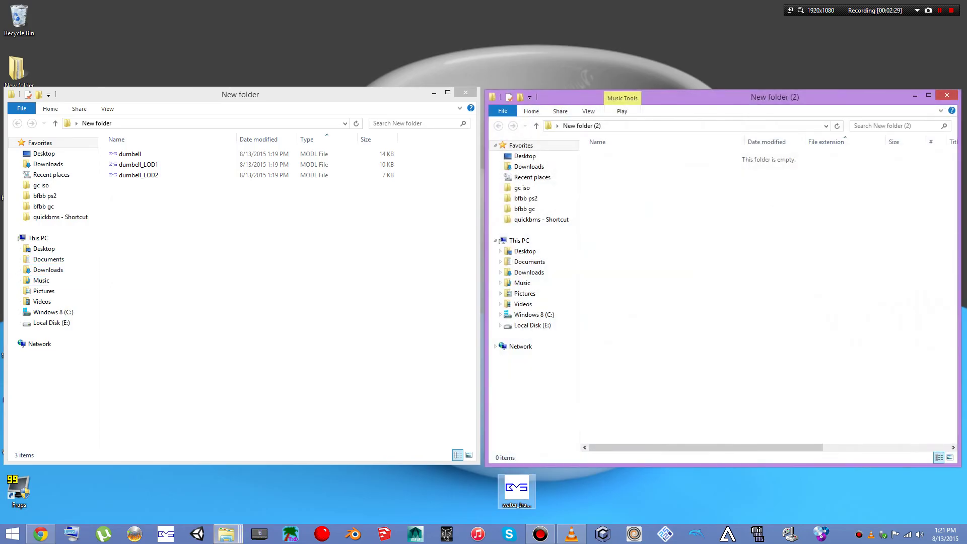
{"action": "left_click", "coordinate": [516, 488]}
{"action": "left_click_drag", "start_coordinate": [516, 489], "coordinate": [629, 252]}
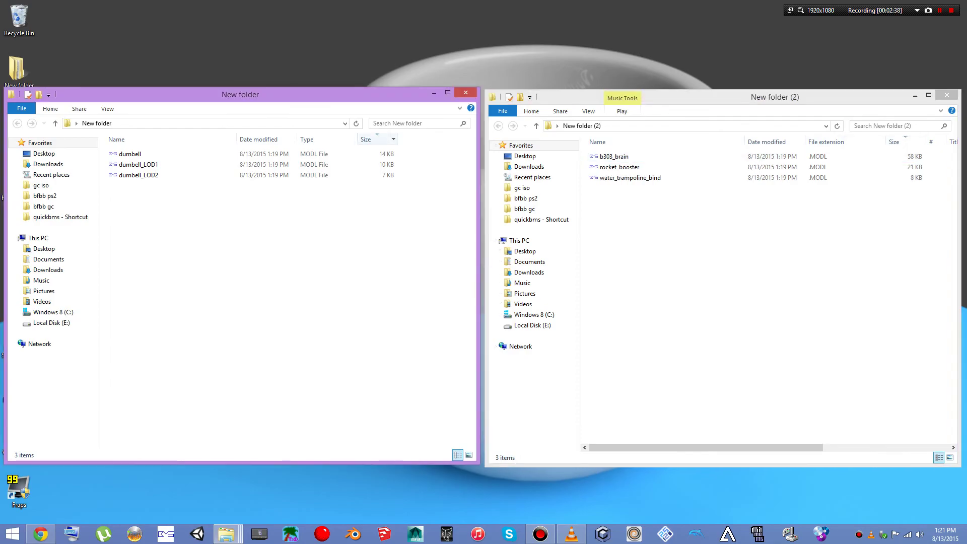
Rename dumbell_LOD2 in New folder as water_trampoline_bind, copying the name from New folder (2), and delete the original water_trampoline_bind model there
{"action": "left_click", "coordinate": [630, 178]}
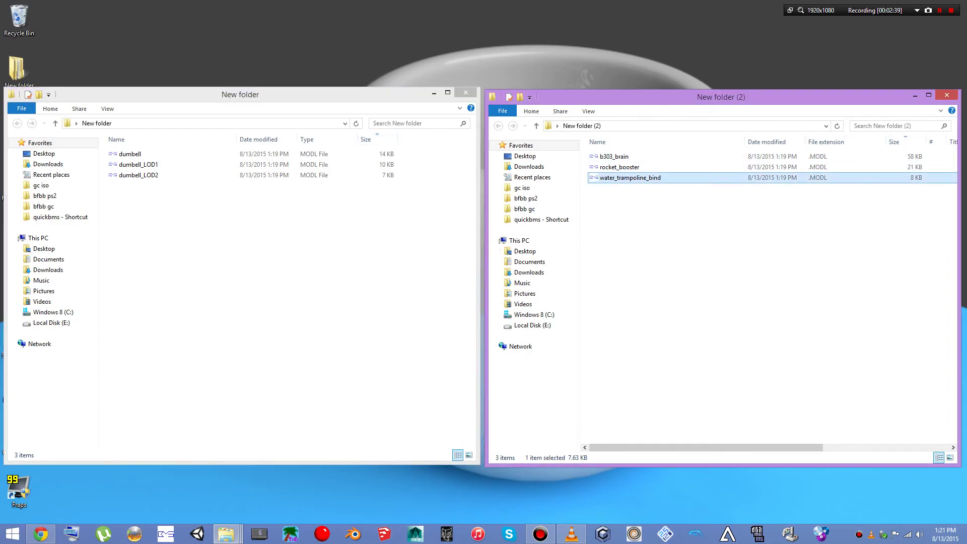
{"action": "right_click", "coordinate": [619, 178]}
{"action": "left_click", "coordinate": [644, 211]}
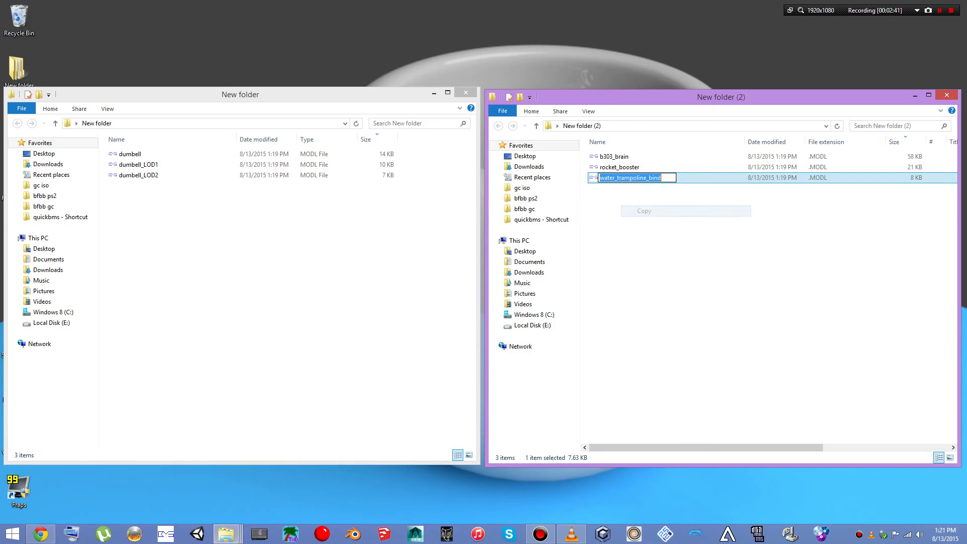
{"action": "left_click", "coordinate": [139, 175]}
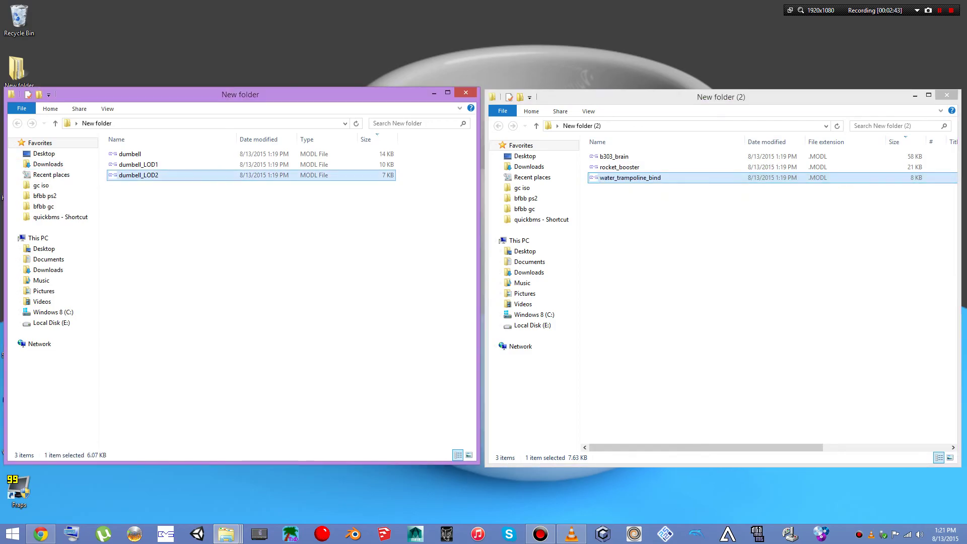
{"action": "right_click", "coordinate": [131, 175]}
{"action": "left_click", "coordinate": [154, 218]}
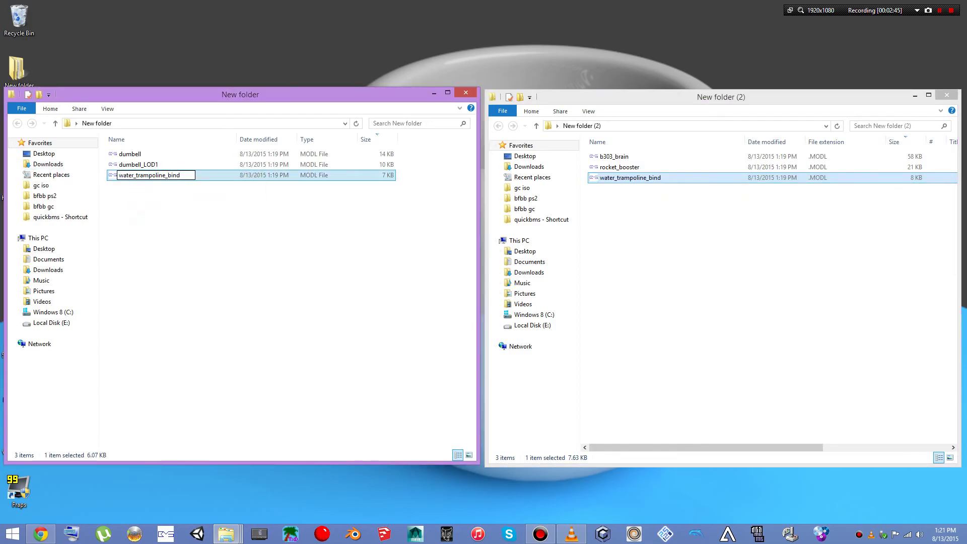
{"action": "right_click", "coordinate": [629, 178]}
{"action": "left_click", "coordinate": [655, 352]}
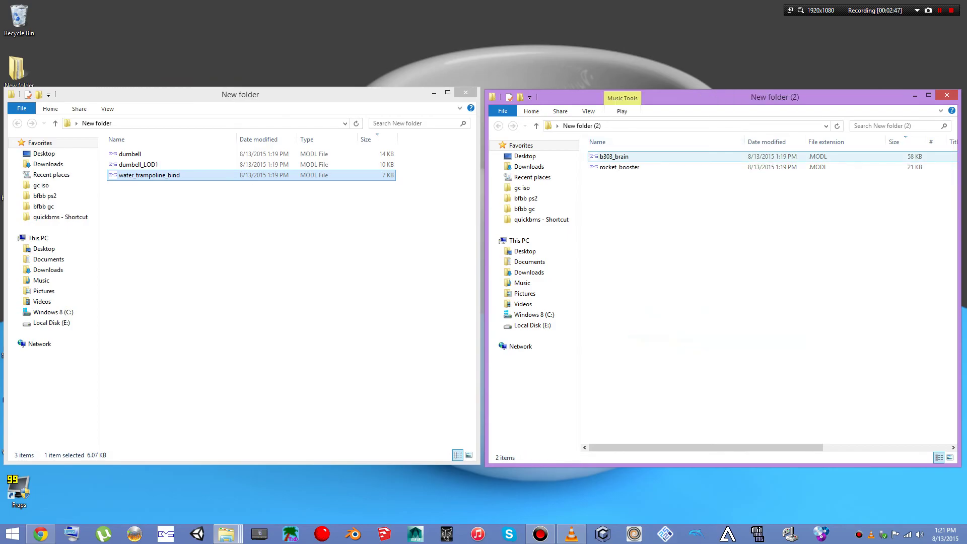
Rename dumbell_LOD1 in New folder as rocket_booster, copying the name from New folder (2), and delete the original rocket_booster model there
{"action": "left_click", "coordinate": [619, 167]}
{"action": "right_click", "coordinate": [625, 167]}
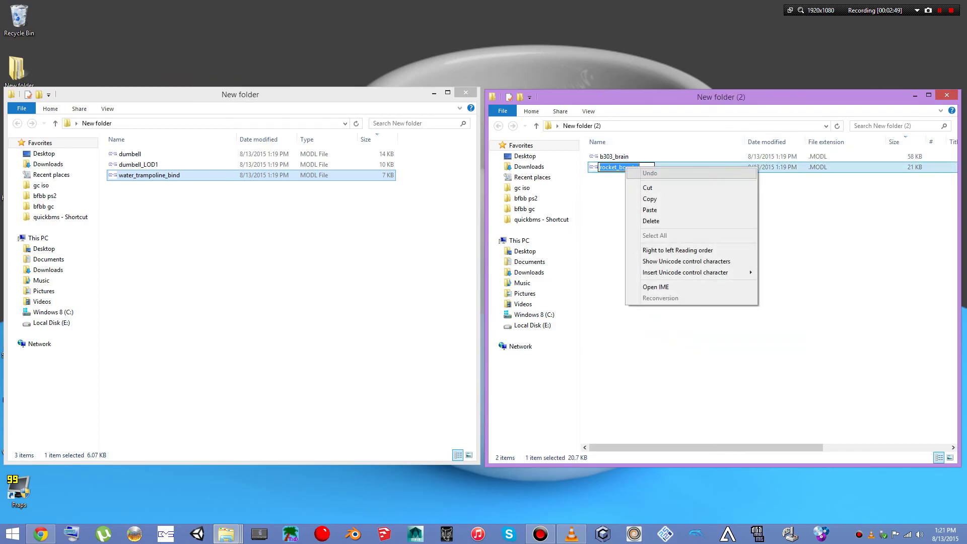
{"action": "left_click", "coordinate": [642, 200]}
{"action": "left_click", "coordinate": [139, 164]}
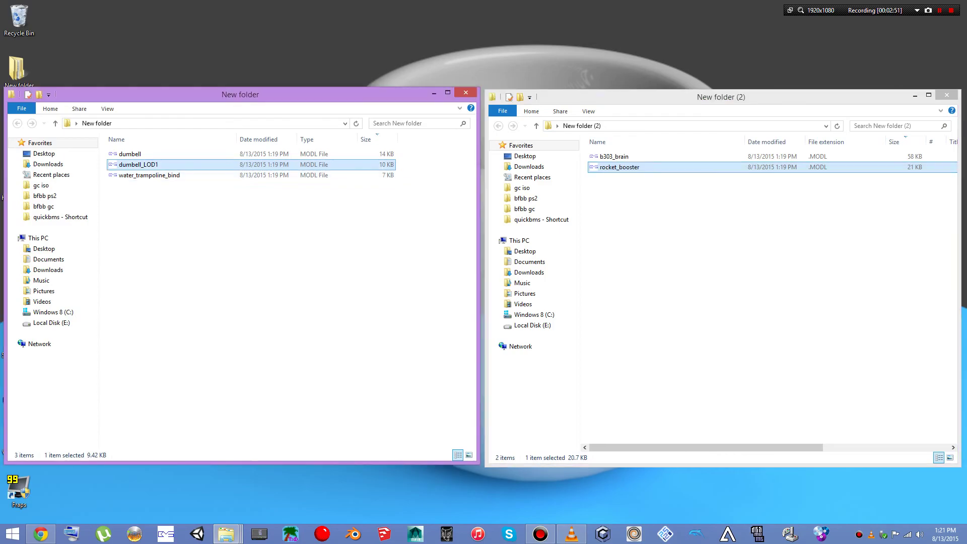
{"action": "right_click", "coordinate": [147, 167]}
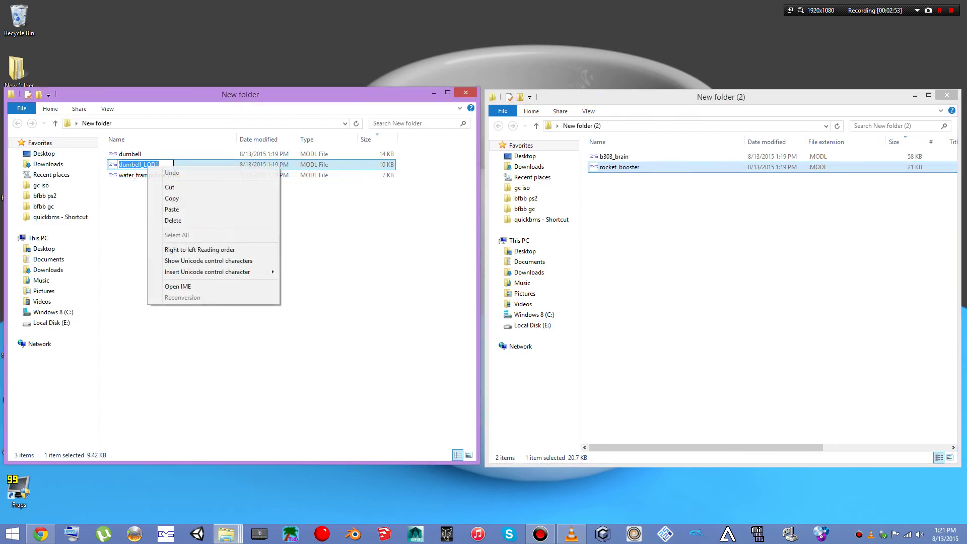
{"action": "left_click", "coordinate": [172, 209]}
{"action": "right_click", "coordinate": [622, 167]}
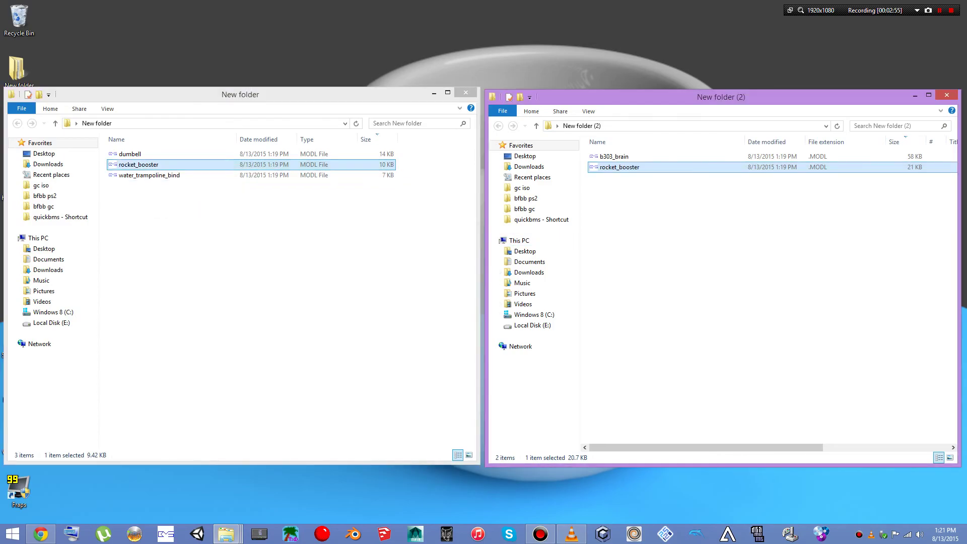
{"action": "left_click", "coordinate": [650, 331]}
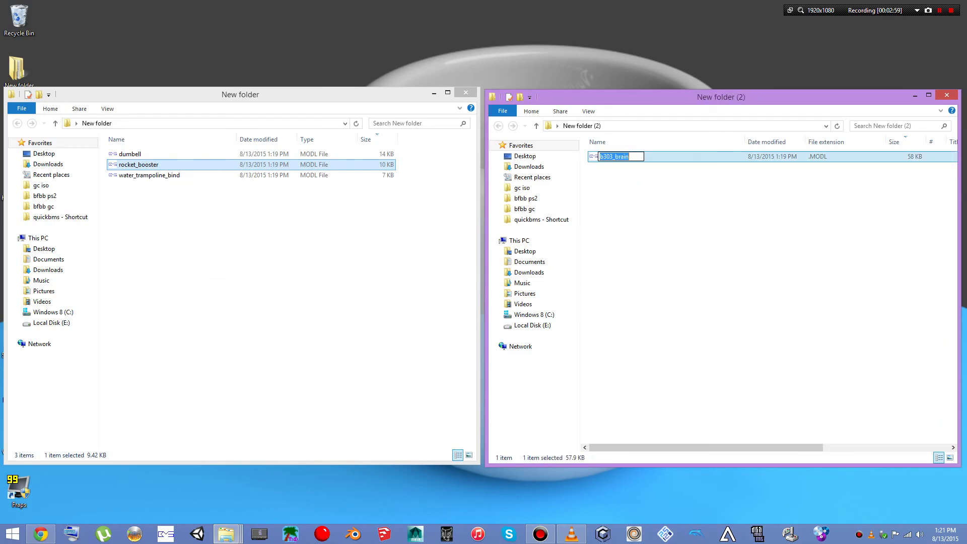
Rename dumbell in New folder as b303_brain, then delete the original b303_brain model from New folder (2) and close that folder
{"action": "right_click", "coordinate": [615, 158]}
{"action": "key", "text": "Escape"}
{"action": "left_click", "coordinate": [130, 154]}
{"action": "left_click", "coordinate": [130, 154]}
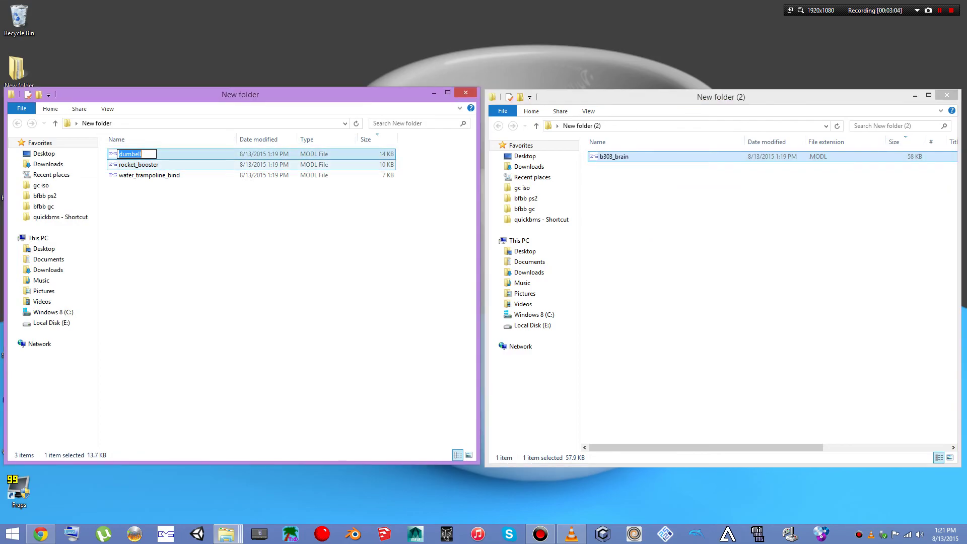
{"action": "right_click", "coordinate": [140, 157]}
{"action": "left_click", "coordinate": [164, 200]}
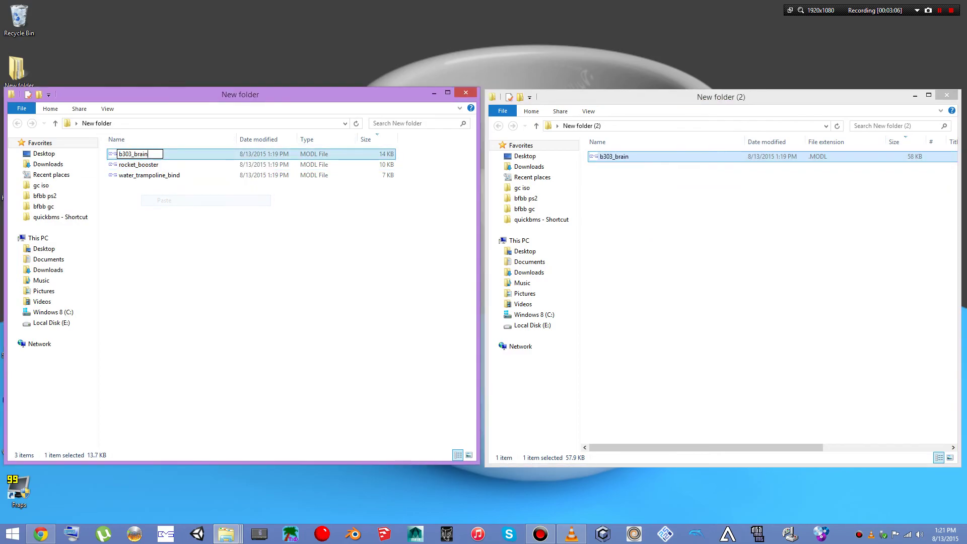
{"action": "right_click", "coordinate": [614, 158]}
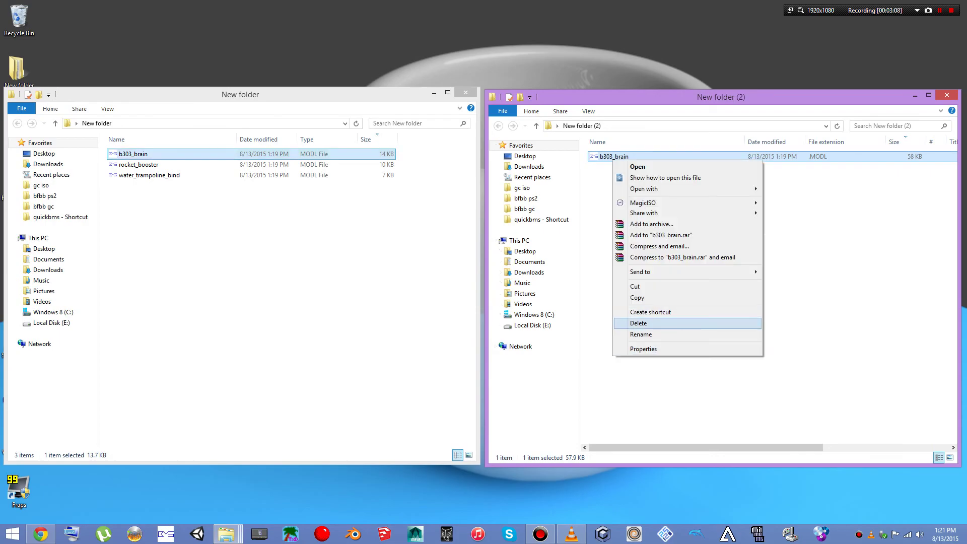
{"action": "left_click", "coordinate": [638, 323]}
{"action": "key", "text": "alt+F4"}
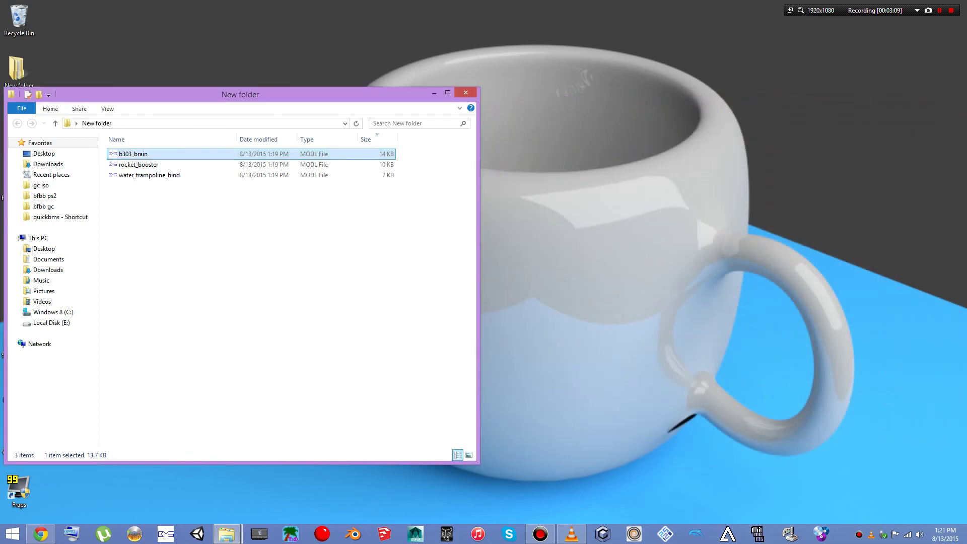
Copy the b303 HOP file from the b3 folder of bfbb gc into New folder (2) on the desktop
{"action": "left_click", "coordinate": [434, 93]}
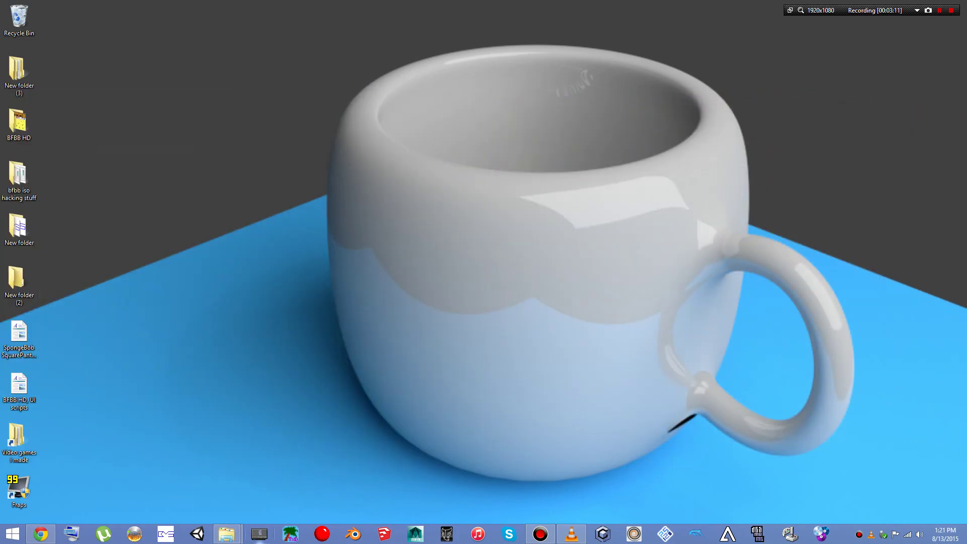
{"action": "middle_click", "coordinate": [226, 534]}
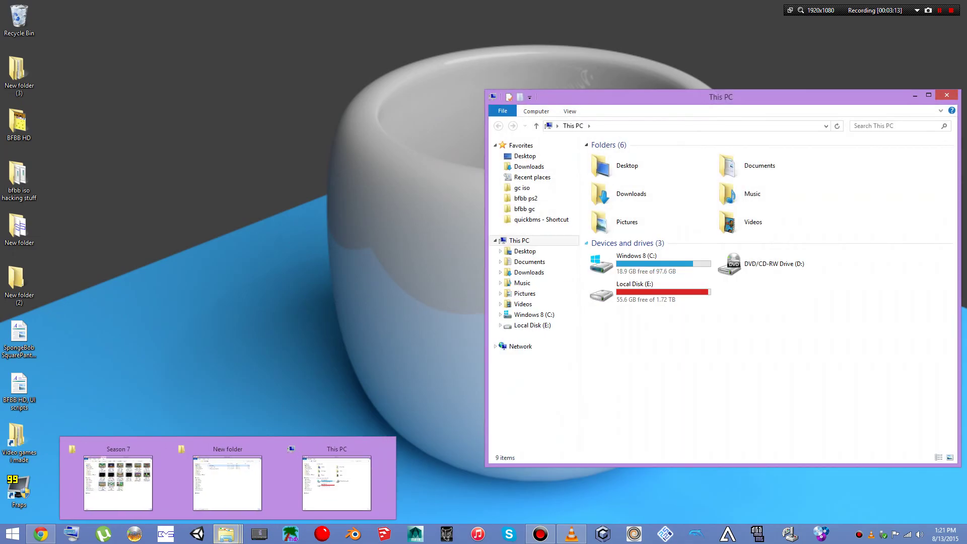
{"action": "left_click", "coordinate": [525, 208]}
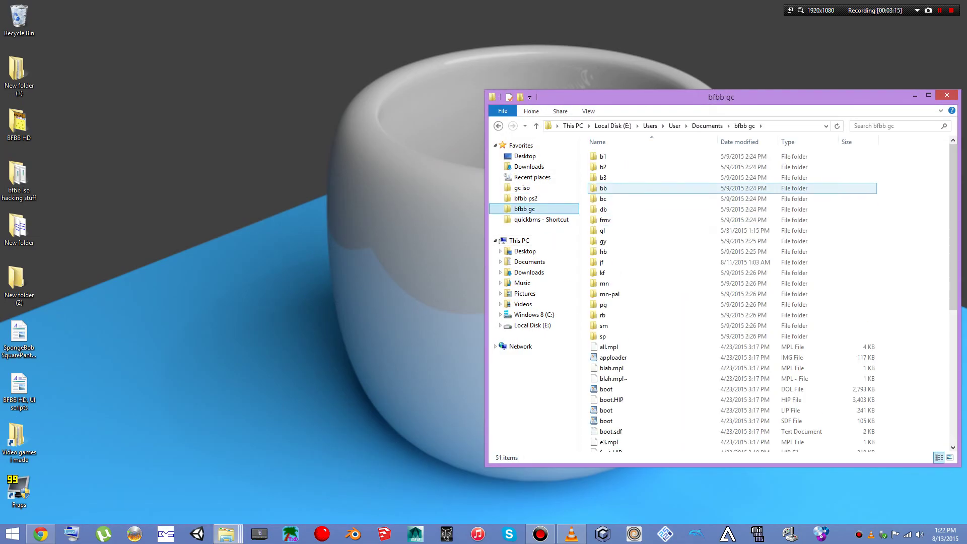
{"action": "double_click", "coordinate": [605, 178]}
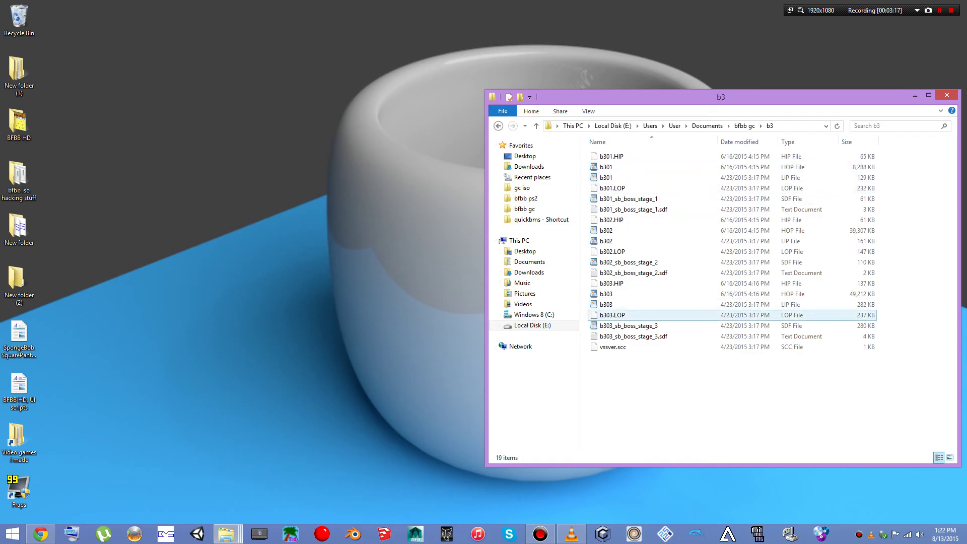
{"action": "right_click", "coordinate": [605, 297]}
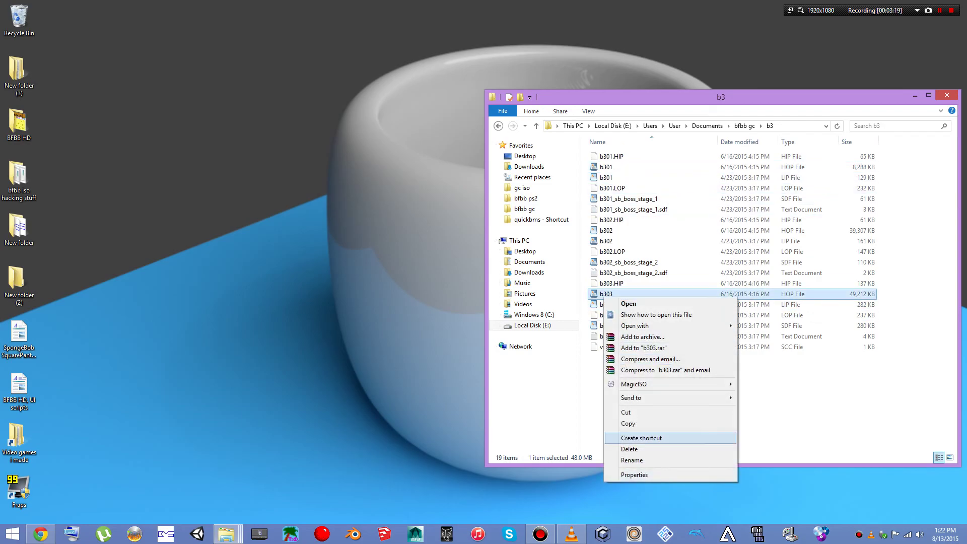
{"action": "left_click", "coordinate": [628, 423]}
{"action": "right_click", "coordinate": [34, 280]}
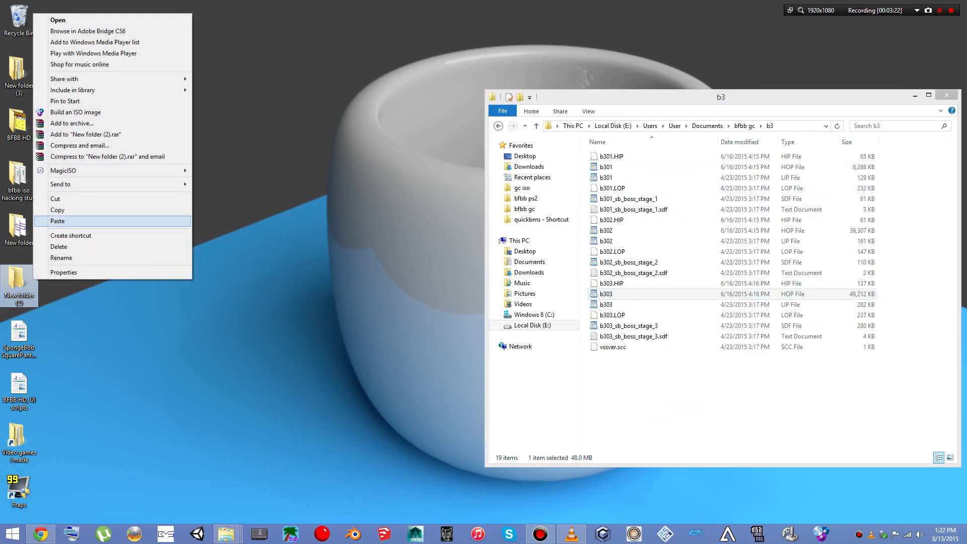
{"action": "left_click", "coordinate": [57, 221]}
Paste another copy of the b303 HOP file onto the desktop and place it near New folder (2)
{"action": "right_click", "coordinate": [207, 253]}
{"action": "left_click", "coordinate": [229, 296]}
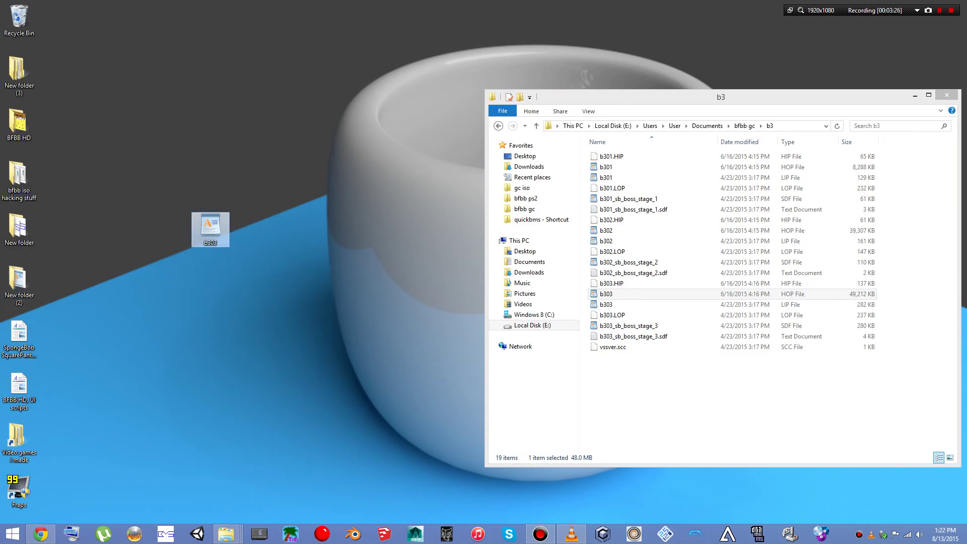
{"action": "key", "text": "super+d"}
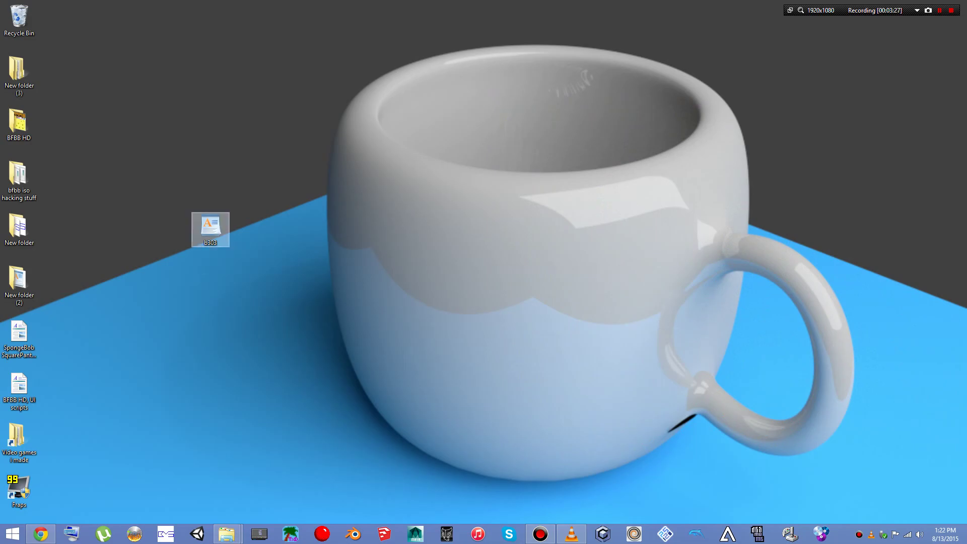
{"action": "left_click_drag", "start_coordinate": [210, 229], "coordinate": [96, 282]}
Run the reimport batch file from the quickbms folder and choose SpongeBobBBBPS2hop.bms in the bfbb folder as the script
{"action": "key", "text": "Return"}
{"action": "key", "text": "q"}
{"action": "key", "text": "Return"}
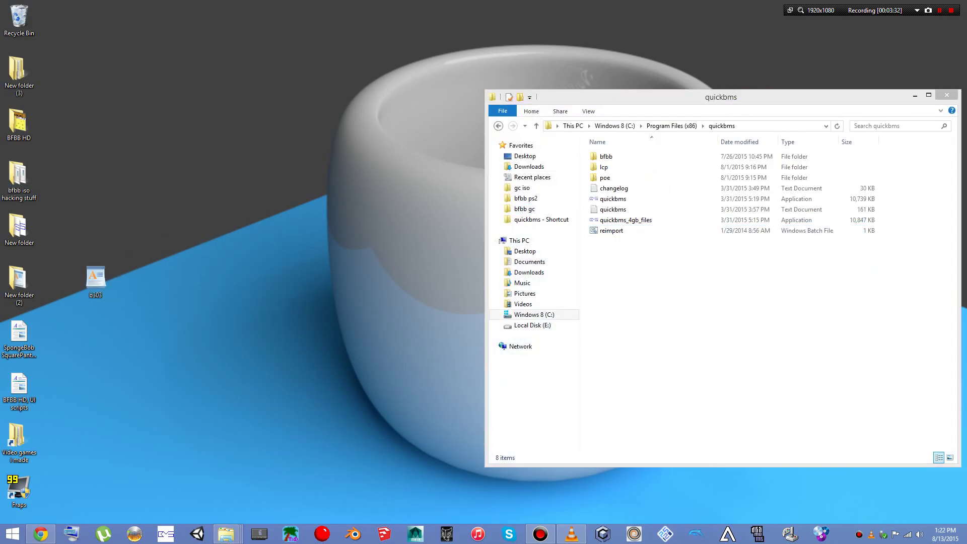
{"action": "key", "text": "Down"}
{"action": "key", "text": "Return"}
{"action": "left_click", "coordinate": [168, 270]}
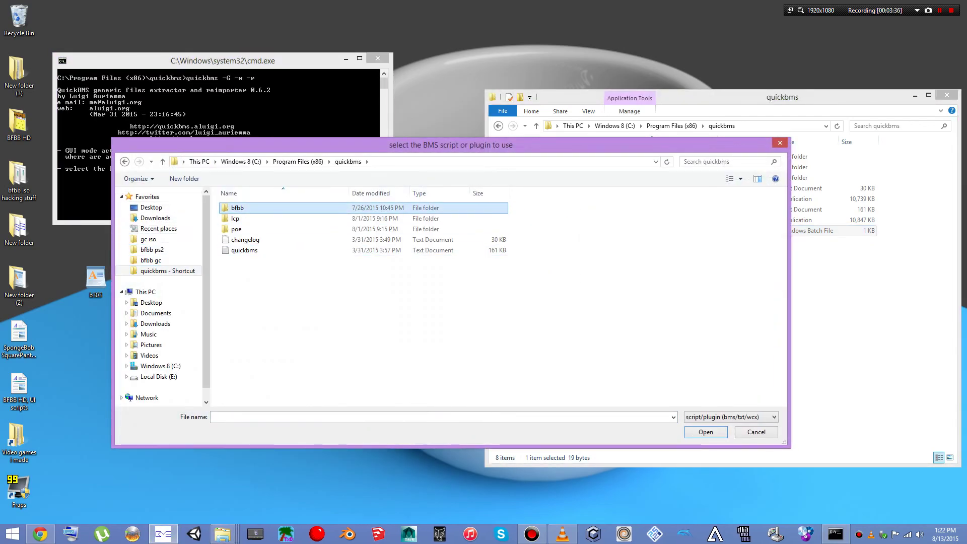
{"action": "key", "text": "Return"}
{"action": "key", "text": "Return"}
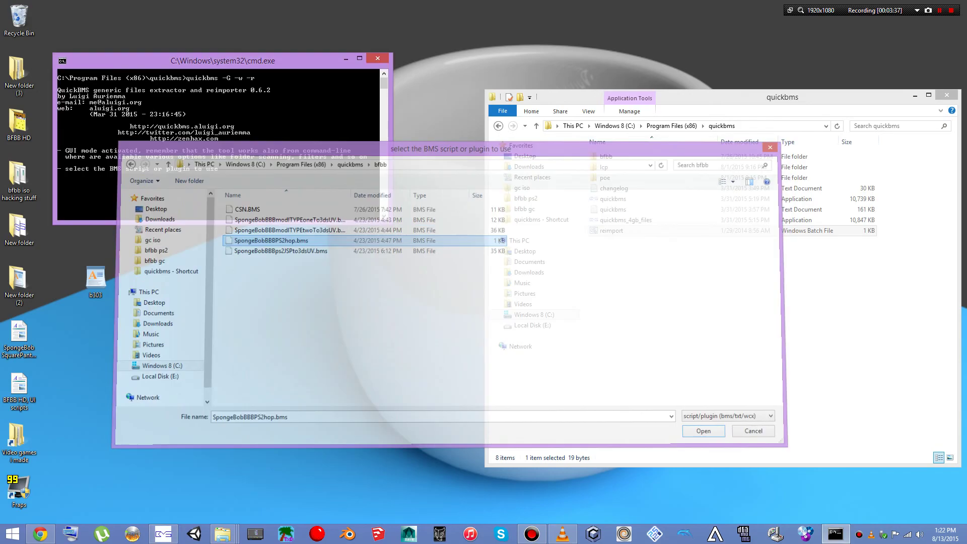
Reimport the models from the desktop's New folder into the desktop b303 HOP file, then close the console and the quickbms folder
{"action": "left_click", "coordinate": [151, 207]}
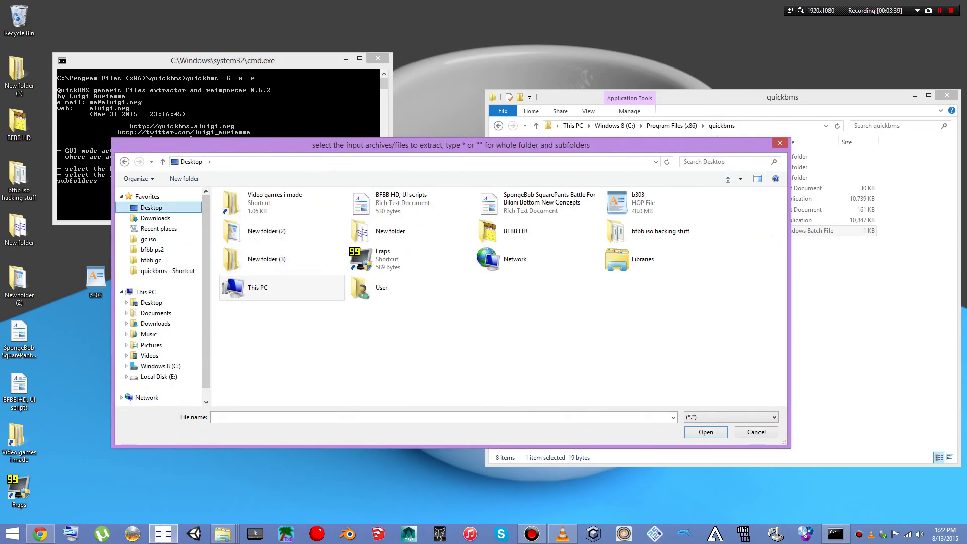
{"action": "double_click", "coordinate": [635, 201]}
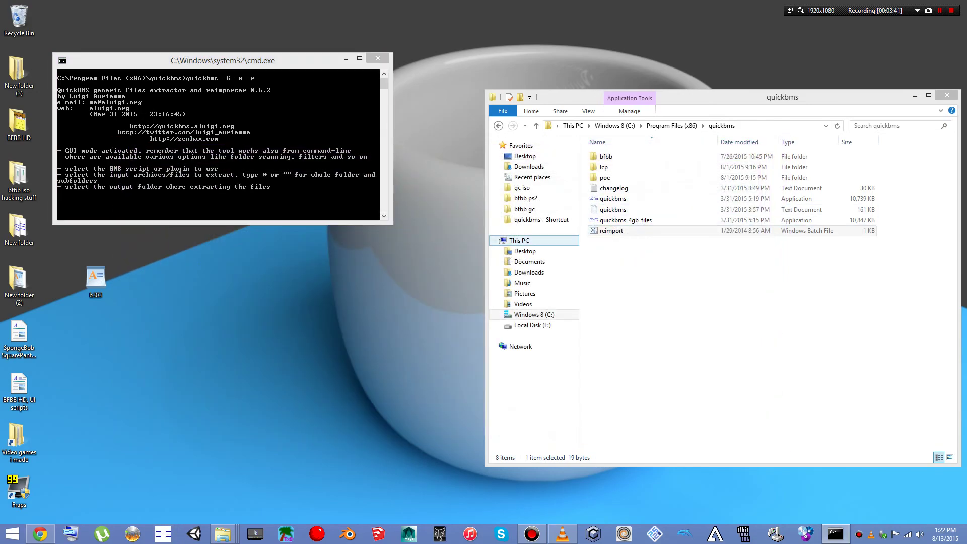
{"action": "double_click", "coordinate": [383, 231]}
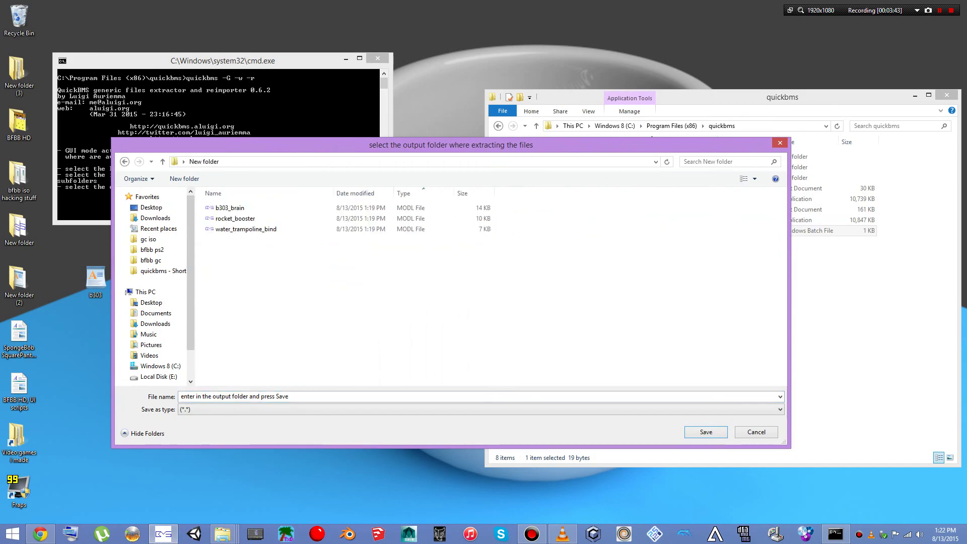
{"action": "key", "text": "Return"}
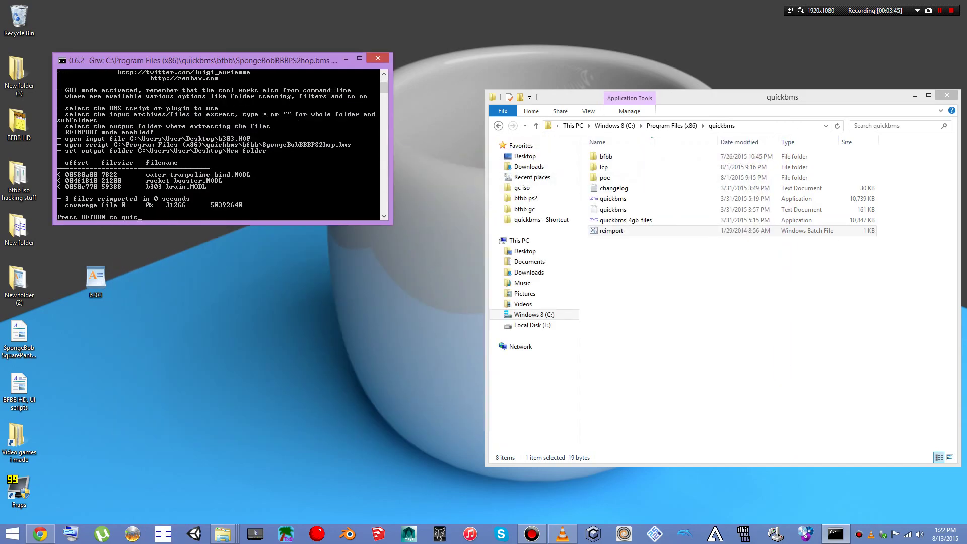
{"action": "key", "text": "Return"}
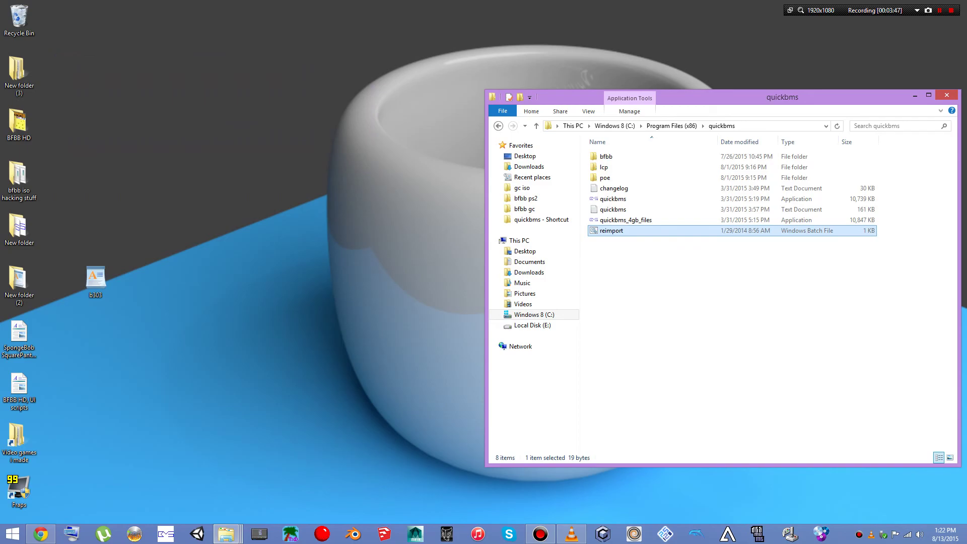
{"action": "left_click", "coordinate": [946, 95]}
Delete the model files from New folder and close its window
{"action": "mouse_move", "coordinate": [226, 534]}
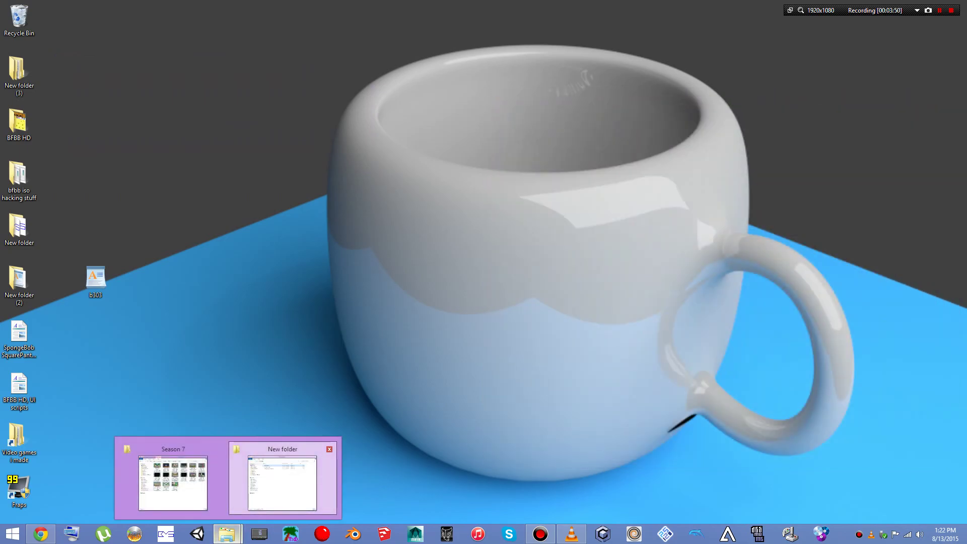
{"action": "left_click", "coordinate": [282, 478]}
{"action": "left_click_drag", "start_coordinate": [263, 381], "coordinate": [20, 19]}
{"action": "key", "text": "alt+F4"}
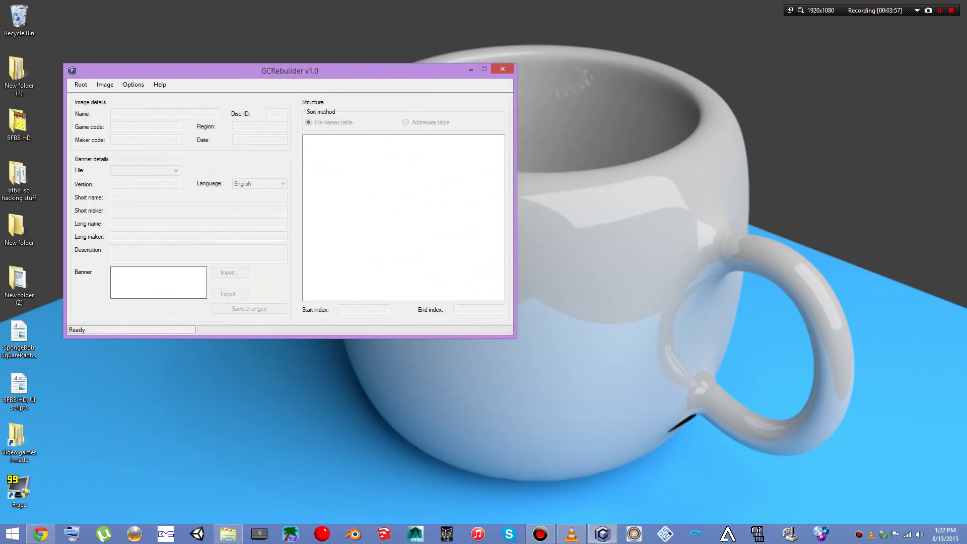
Switch to GCRebuilder and open the game disc image from the SpongeBob SquarePants Battle for Bikini Bottom folder in gc iso
{"action": "key", "text": "Down"}
{"action": "key", "text": "Return"}
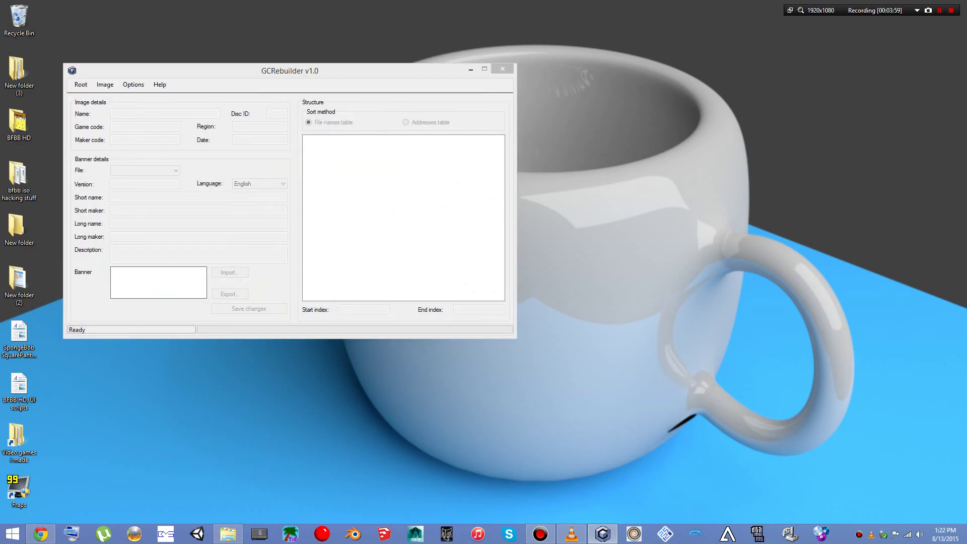
{"action": "left_click", "coordinate": [105, 181]}
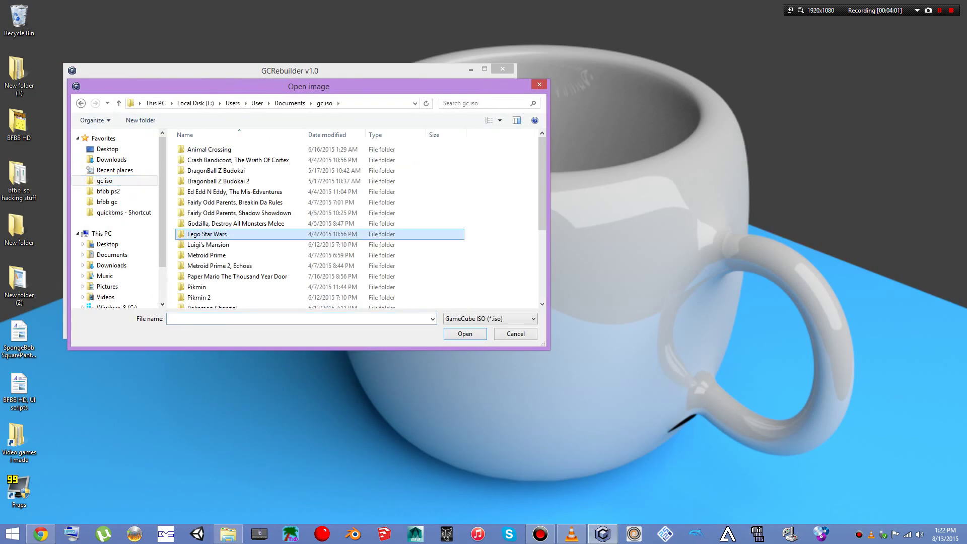
{"action": "scroll", "coordinate": [317, 226], "scroll_direction": "down", "scroll_amount": 3}
{"action": "double_click", "coordinate": [262, 251]}
{"action": "double_click", "coordinate": [195, 160]}
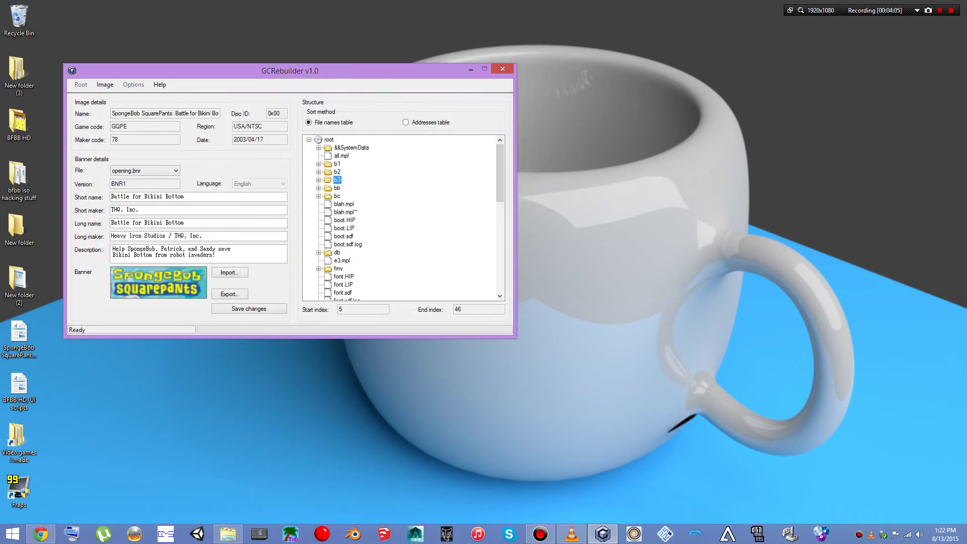
Import the desktop's b303 HOP file in place of b303.HOP in the disc image's b3 folder
{"action": "key", "text": "Right"}
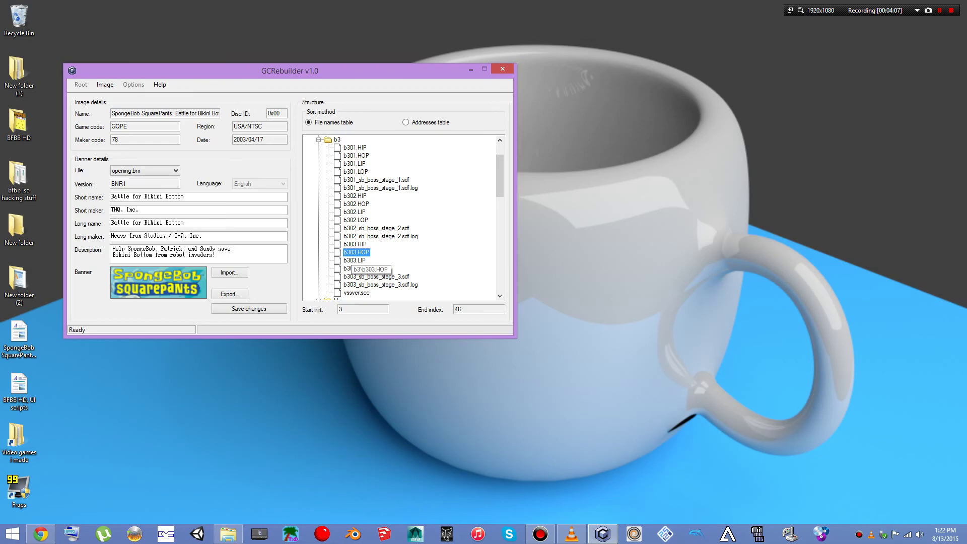
{"action": "key", "text": "Return"}
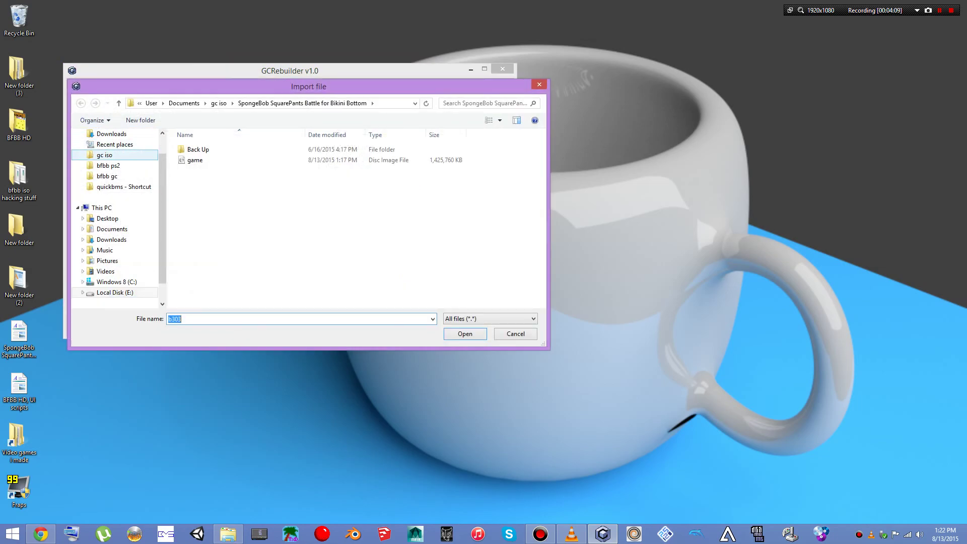
{"action": "scroll", "coordinate": [115, 212], "scroll_direction": "up", "scroll_amount": 1}
{"action": "left_click", "coordinate": [107, 149]}
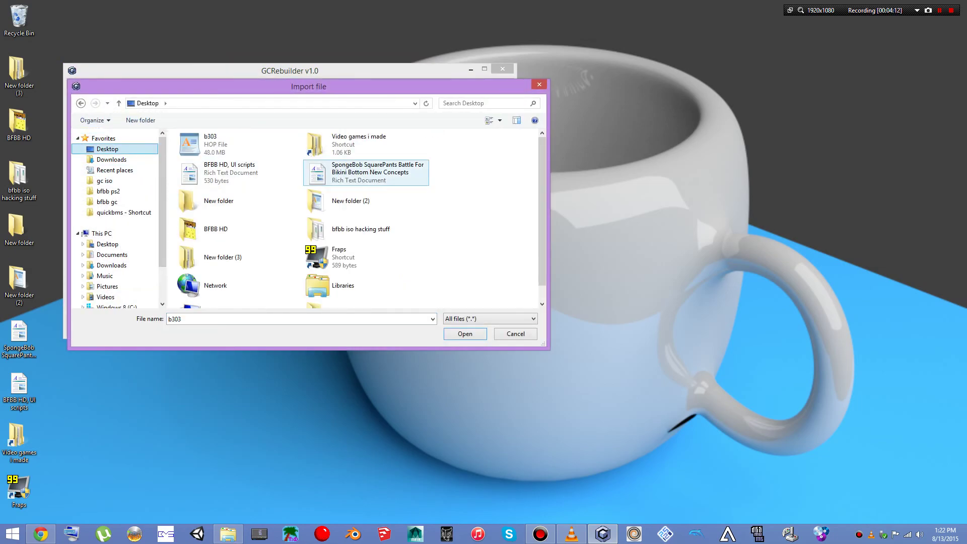